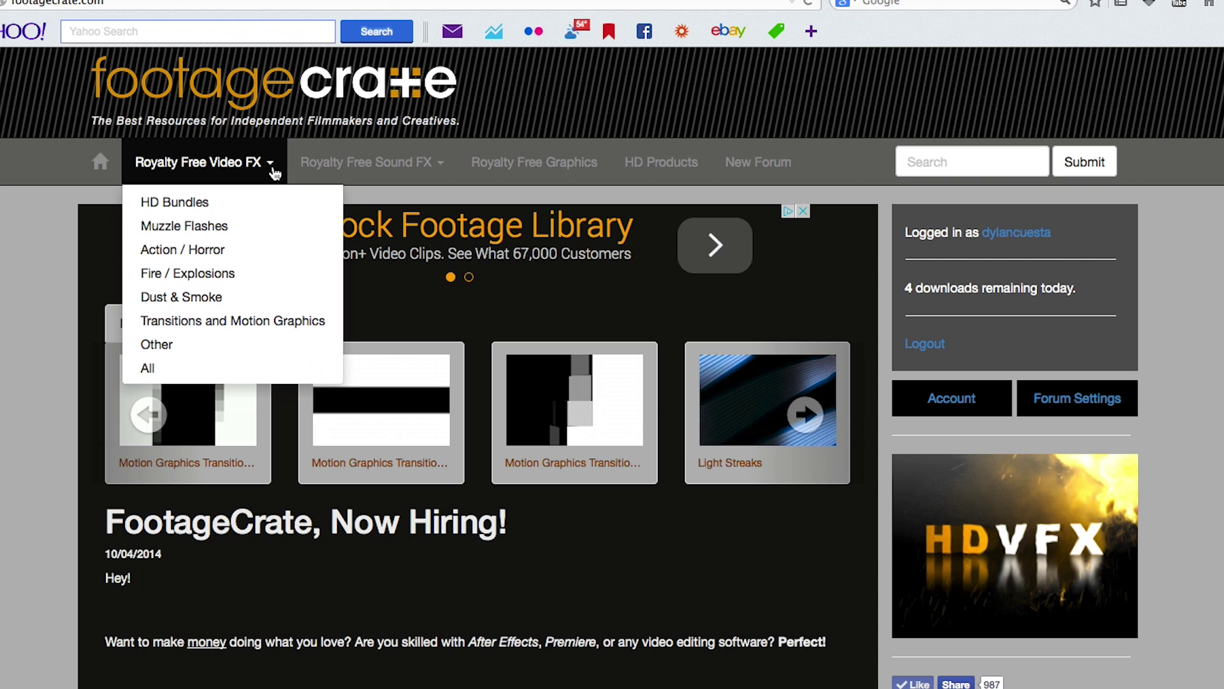
- Go to FootageCrate's Transitions and Motion Graphics category of royalty-free video FX
left_click(184, 324)
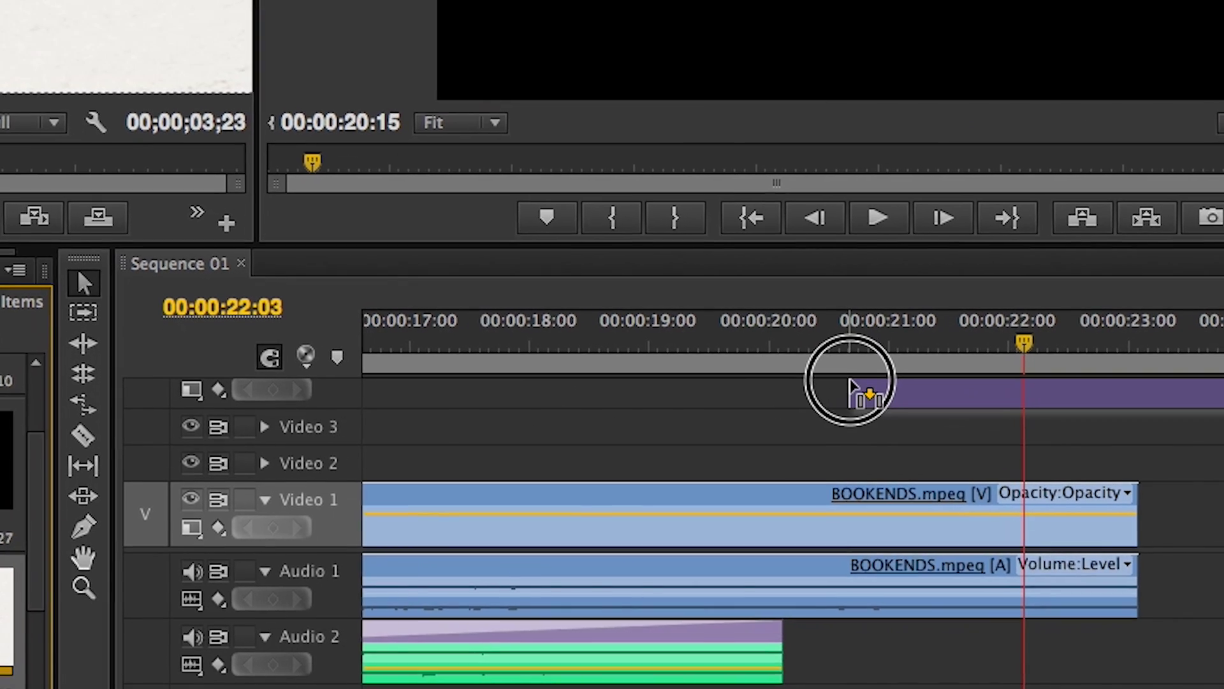
- Put FOOTAGECRATE-TransitionBrushToWhite.mov on Video 2 at the playhead and preview the wipe
left_click_drag(850, 383, 1034, 461)
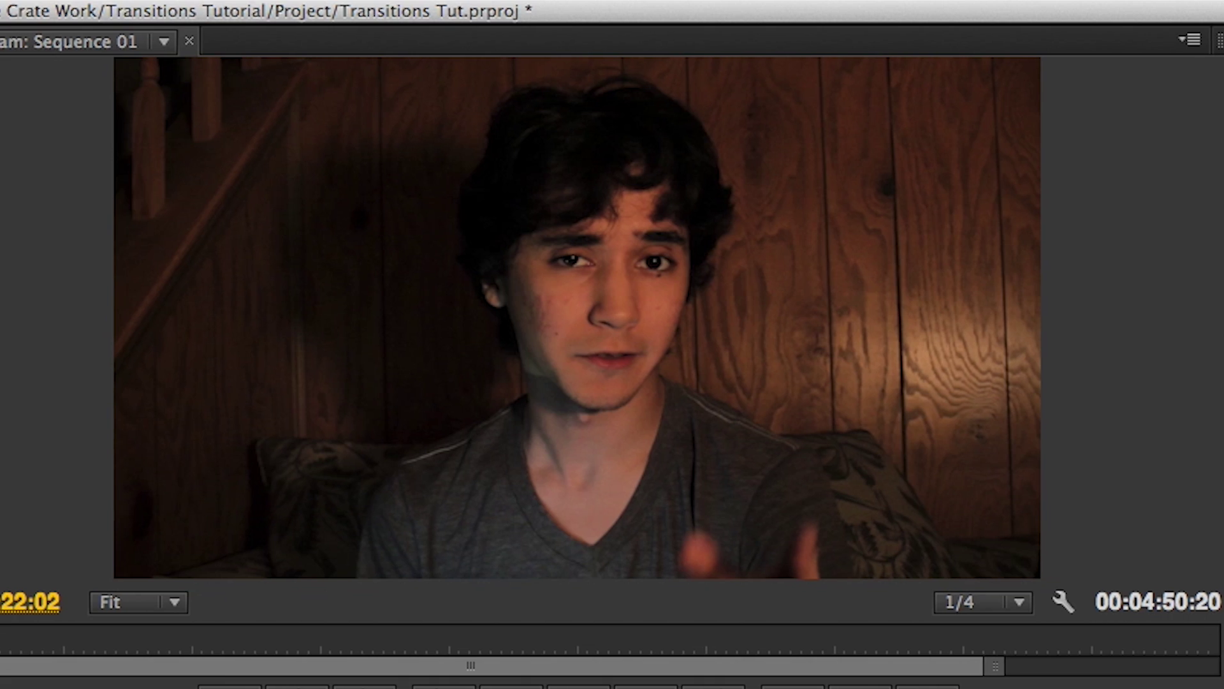
key("space")
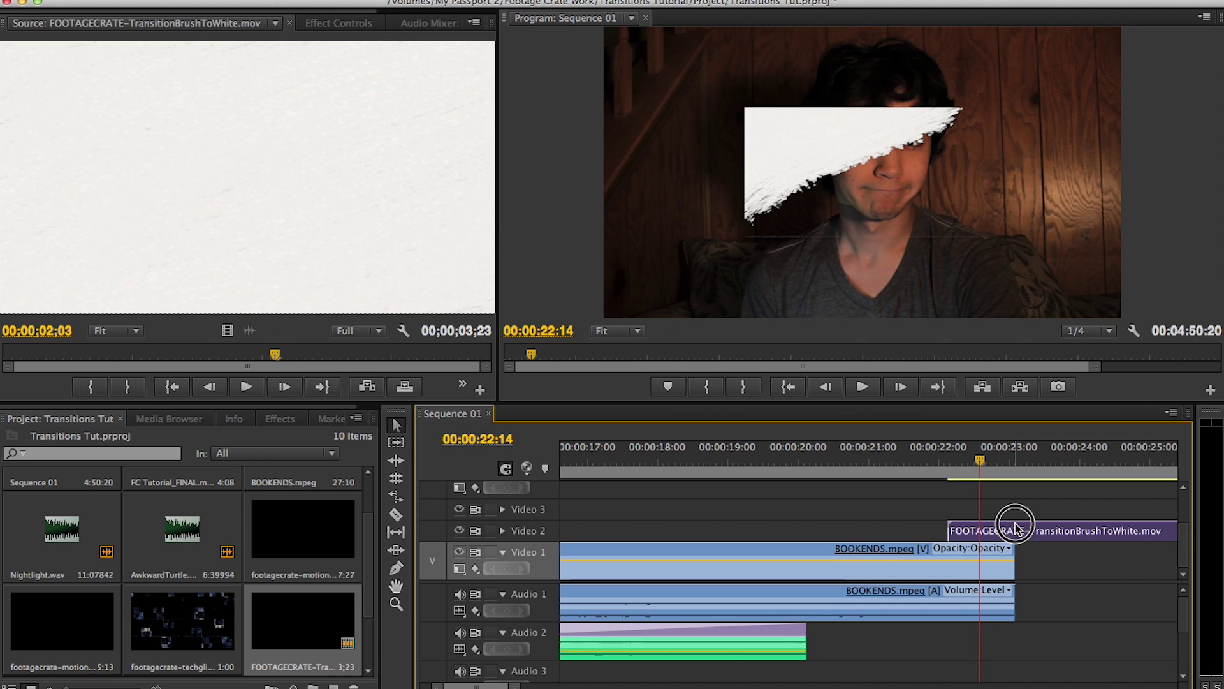
- Set the brush-to-white clip's Motion scale to 225 and play back the enlarged wipe
left_click(337, 23)
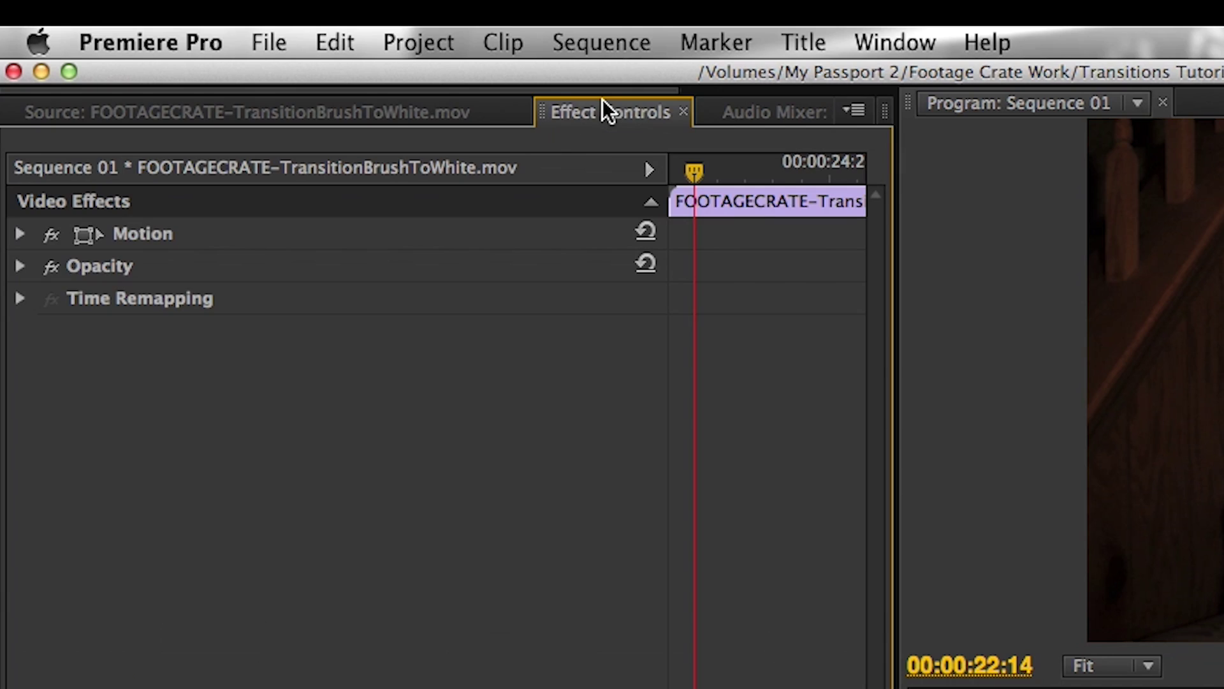
left_click(8, 87)
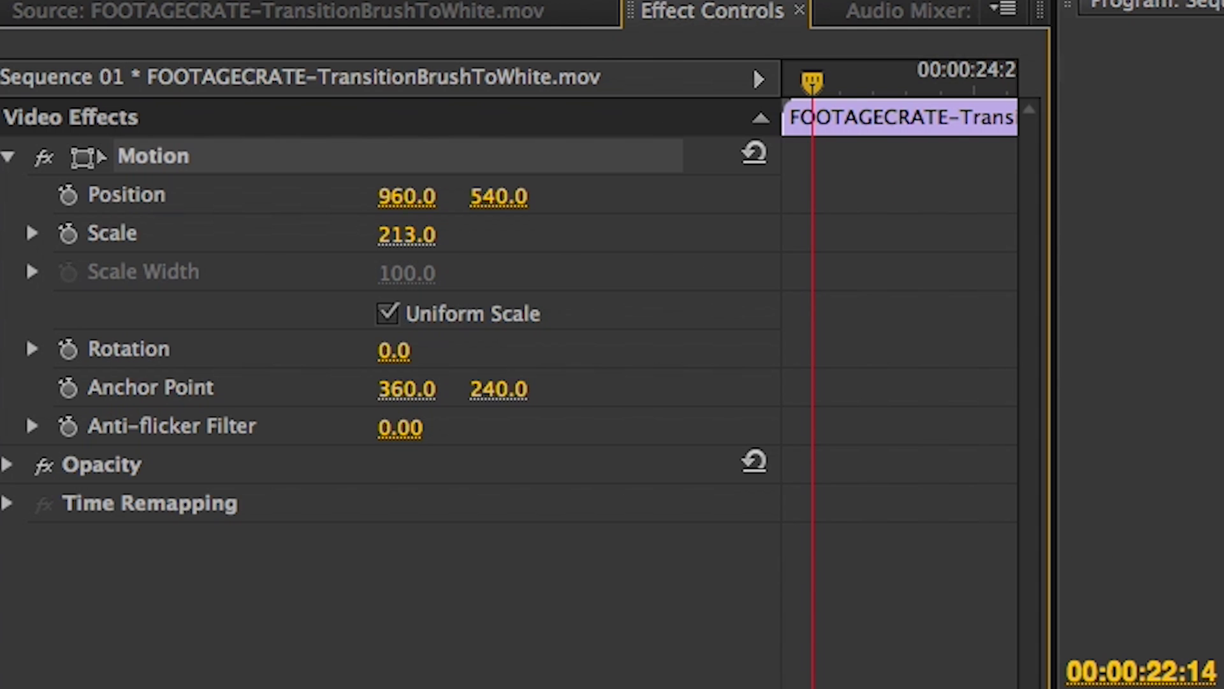
mouse_move(407, 235)
left_mouse_down()
mouse_move(395, 235)
mouse_move(413, 235)
left_mouse_up()
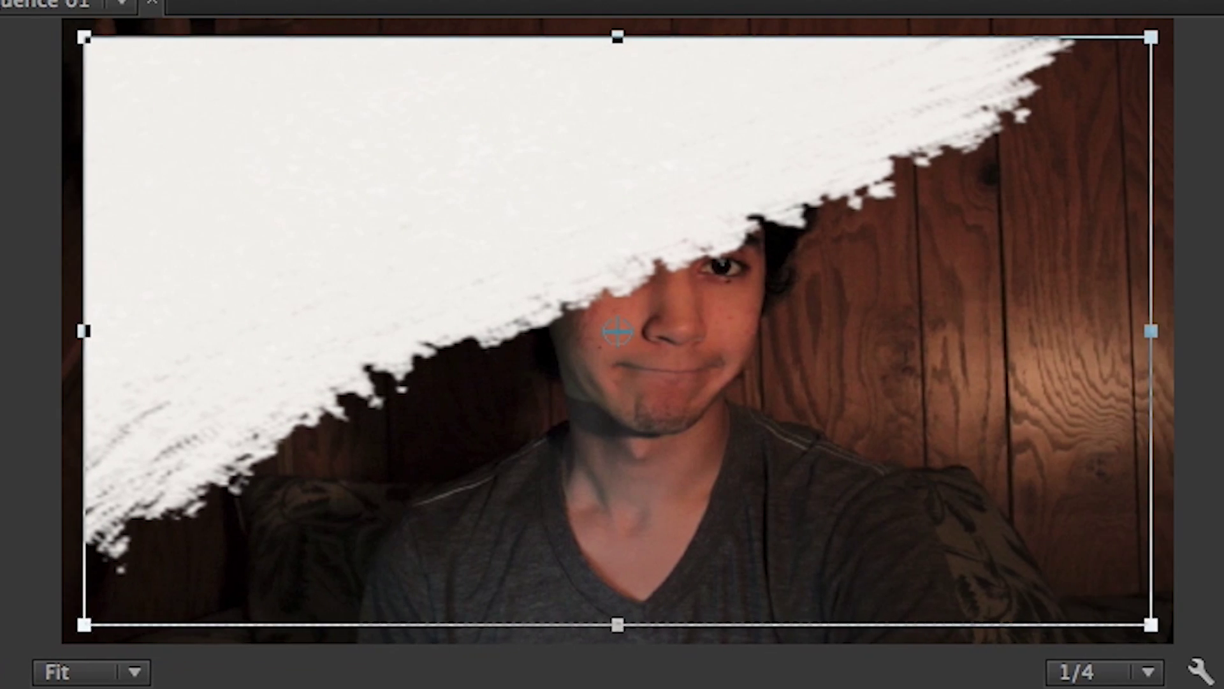
left_click_drag(200, 128, 205, 128)
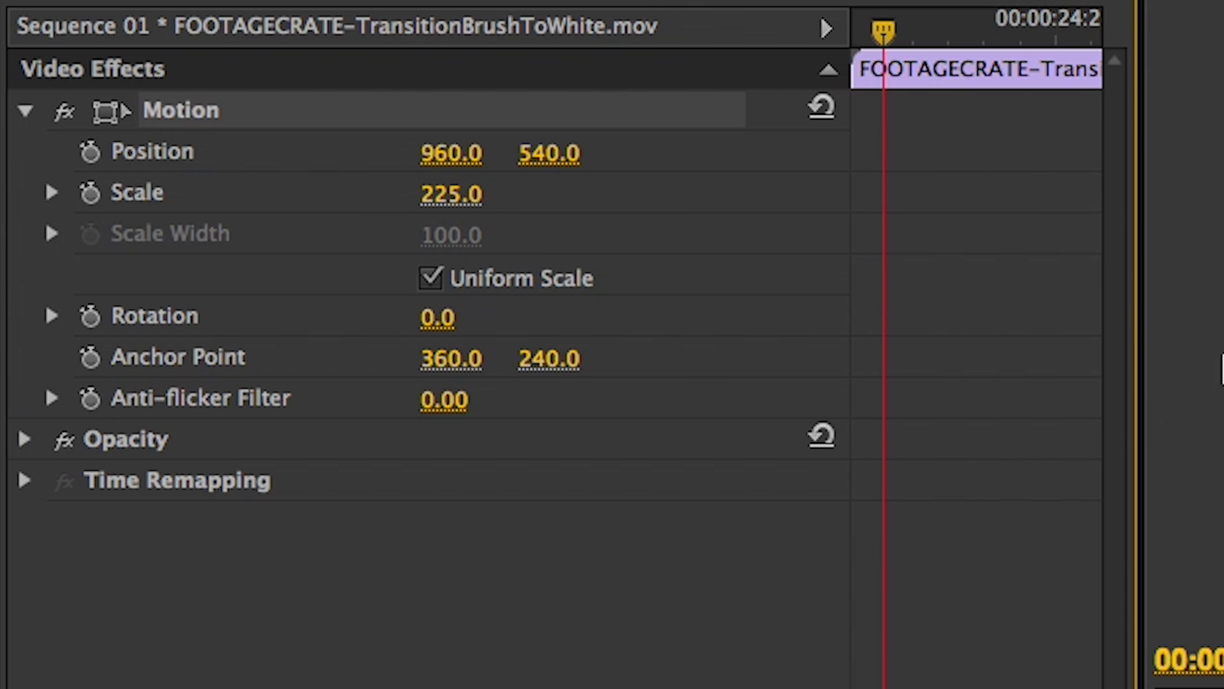
key("space")
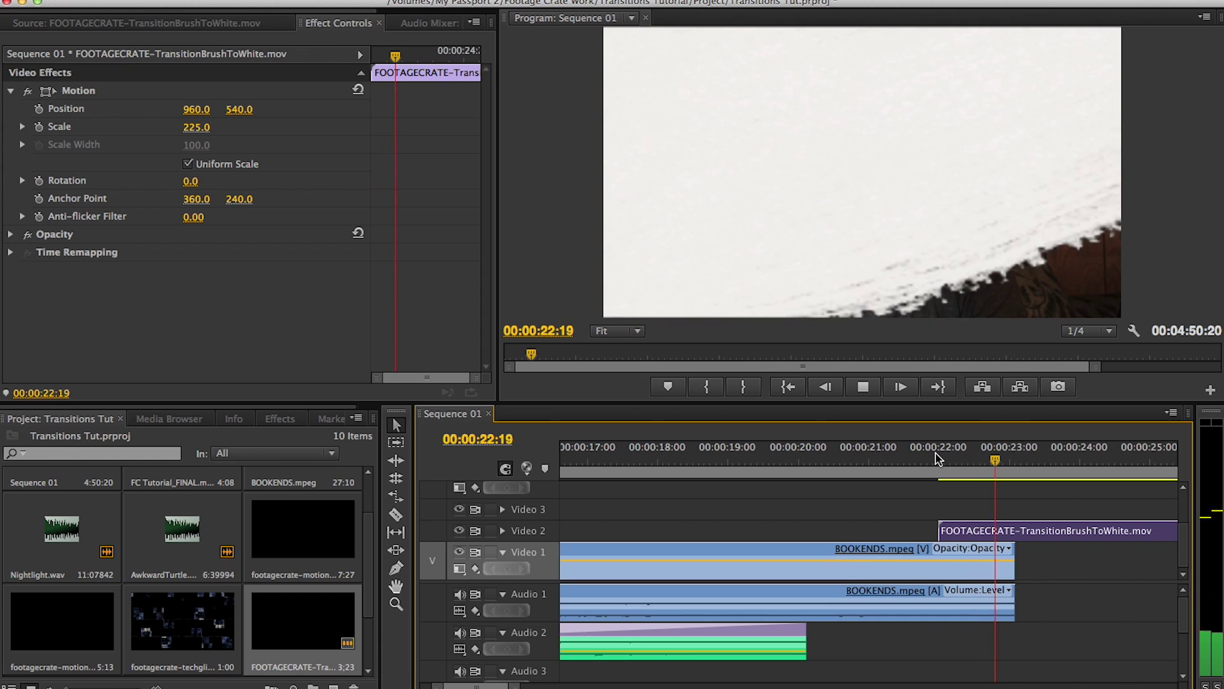
- Zoom in and razor the Video 2 brush clip at the fully white frame
key("space")
left_click_drag(1003, 468, 965, 469)
key("equal")
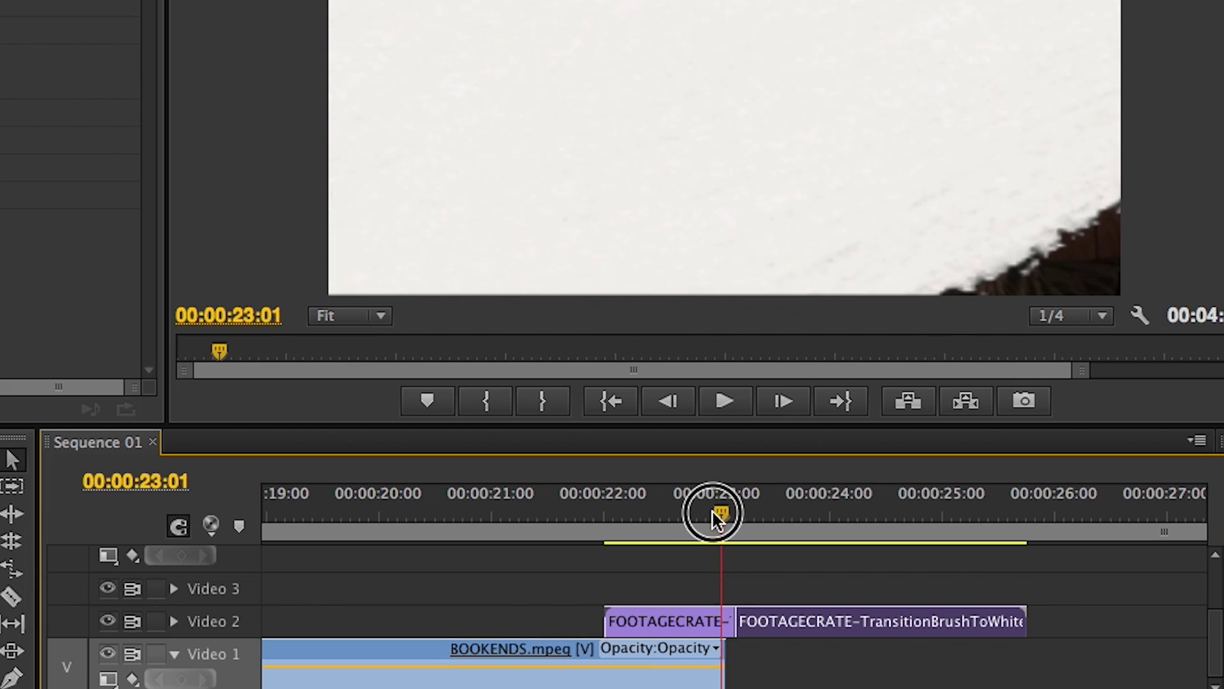
left_click_drag(757, 282, 810, 279)
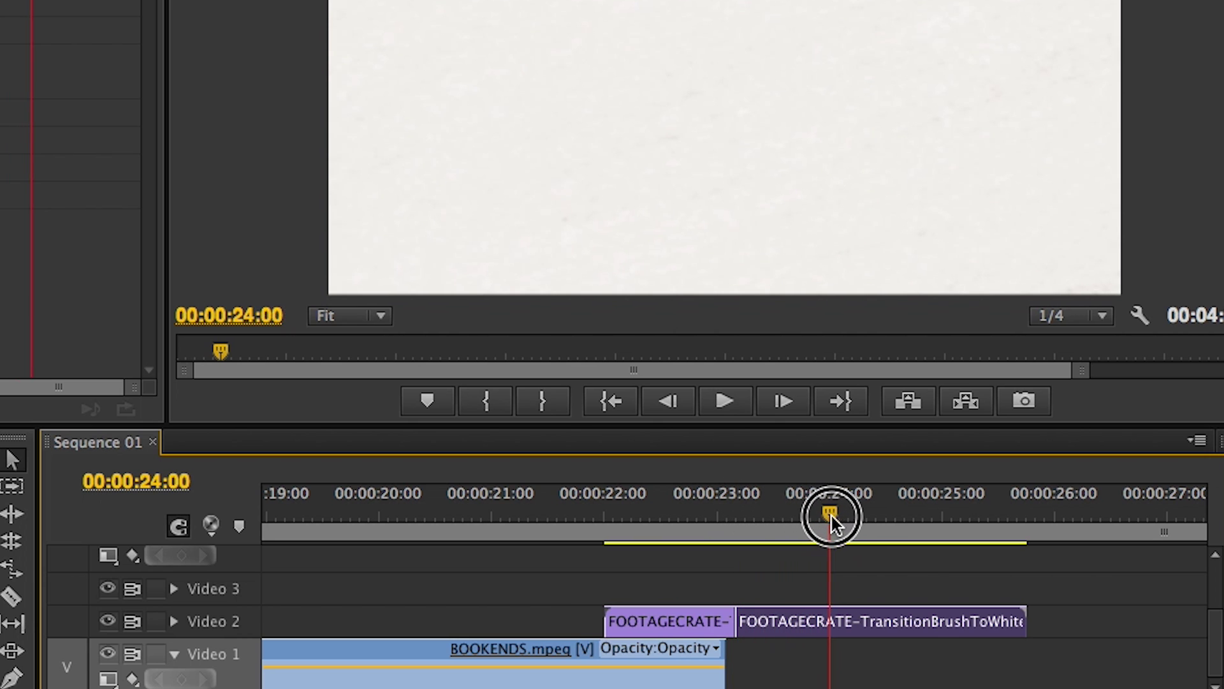
left_click_drag(925, 523, 940, 522)
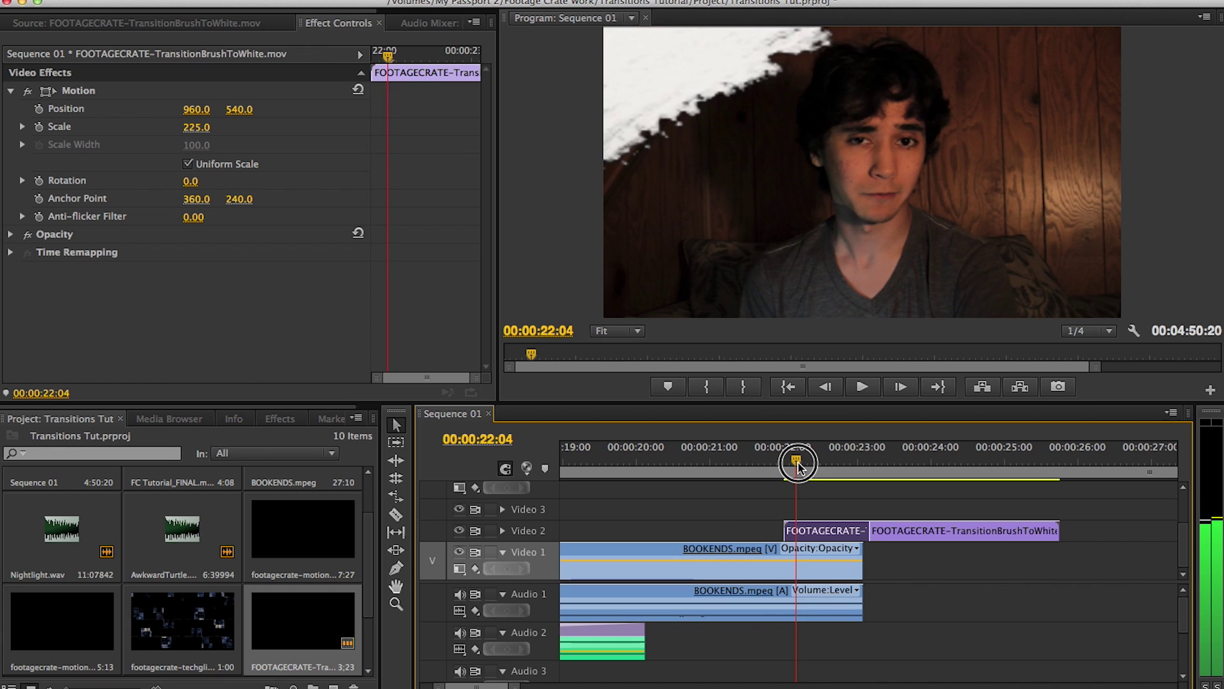
- Check the first piece's Speed/Duration without changes, then preview the white section
right_click(826, 536)
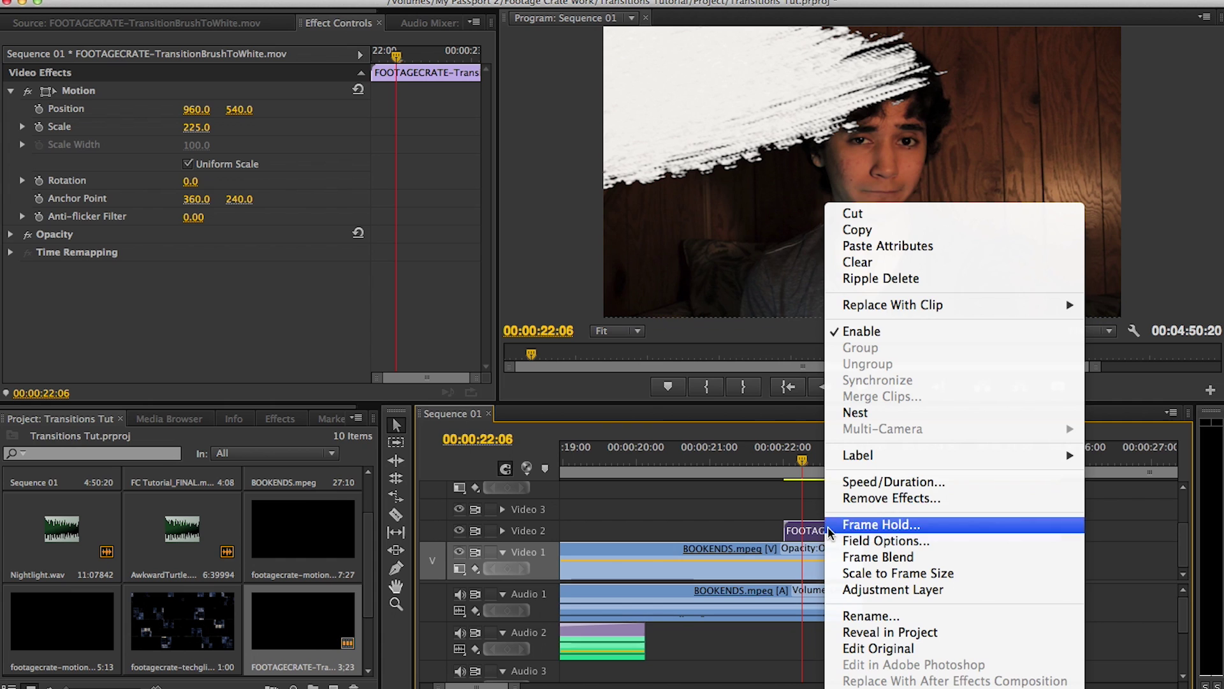
left_click(888, 482)
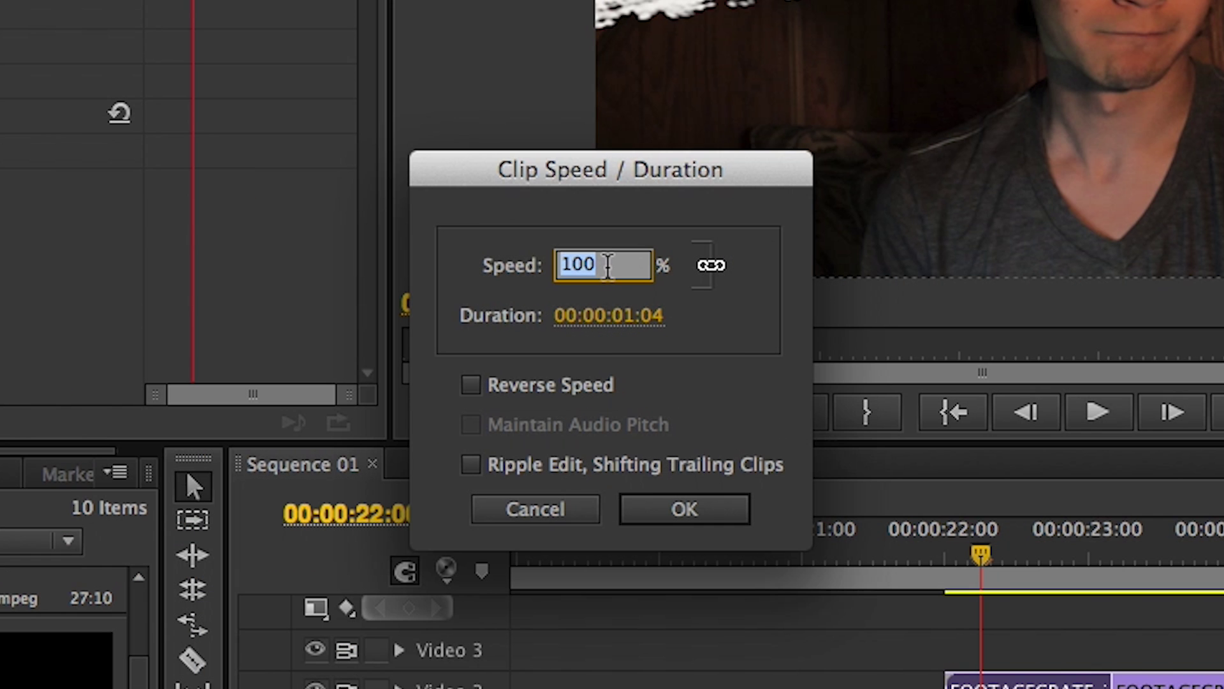
key("Return")
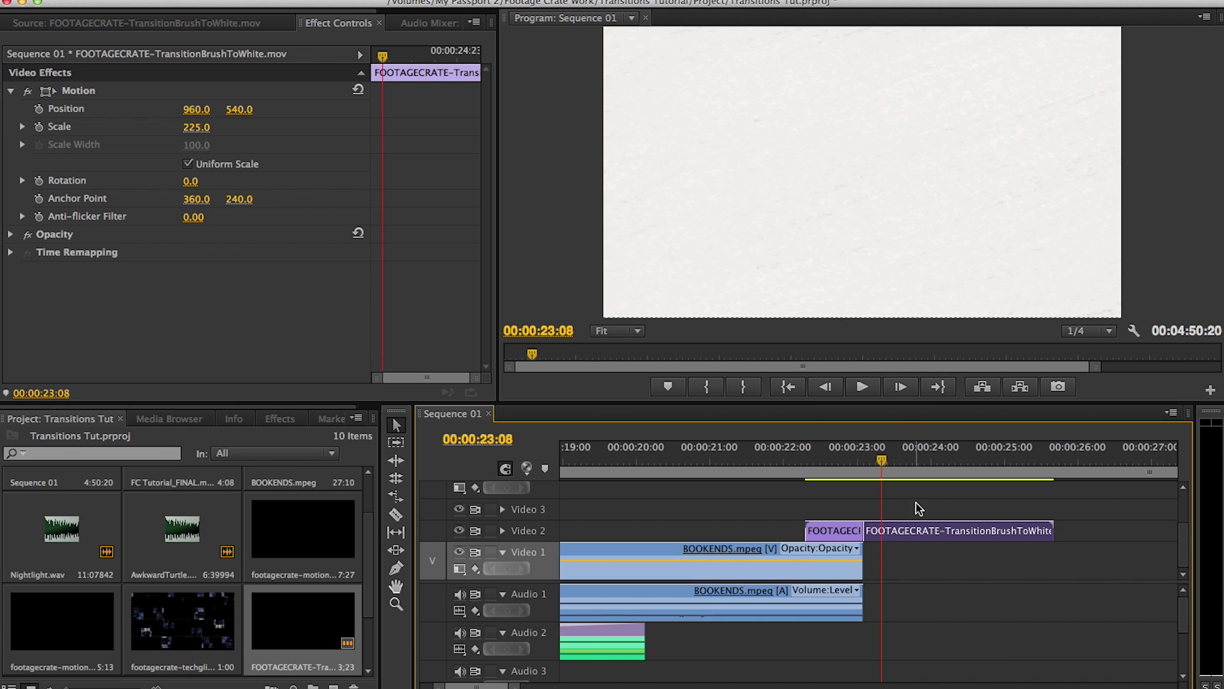
left_click_drag(882, 460, 771, 461)
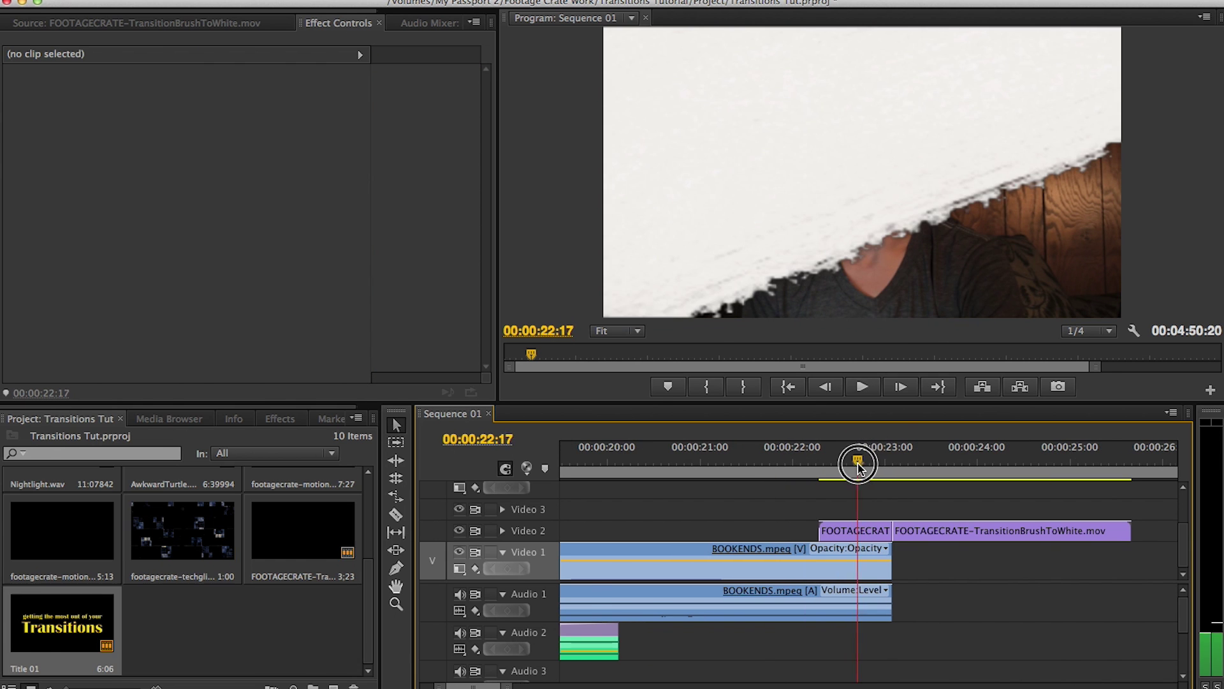
- Add Title 01 to Video 3, trim its end and slide it over the white section
left_click_drag(105, 595, 876, 499)
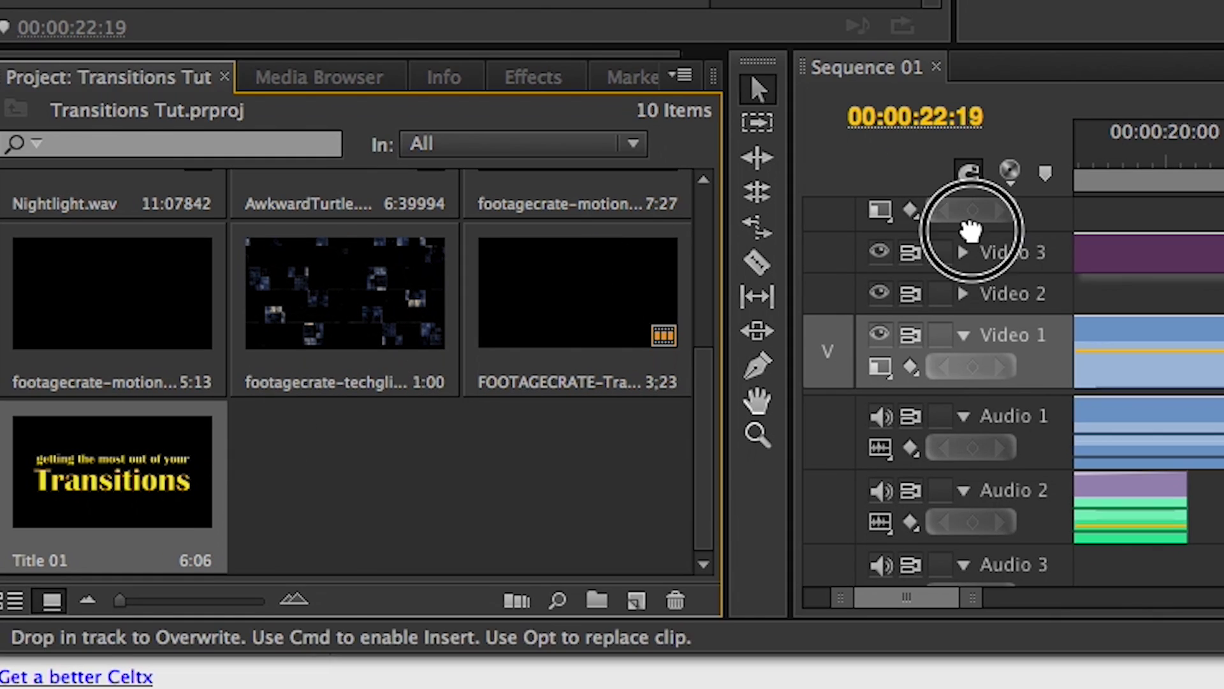
left_click_drag(1211, 273, 1196, 273)
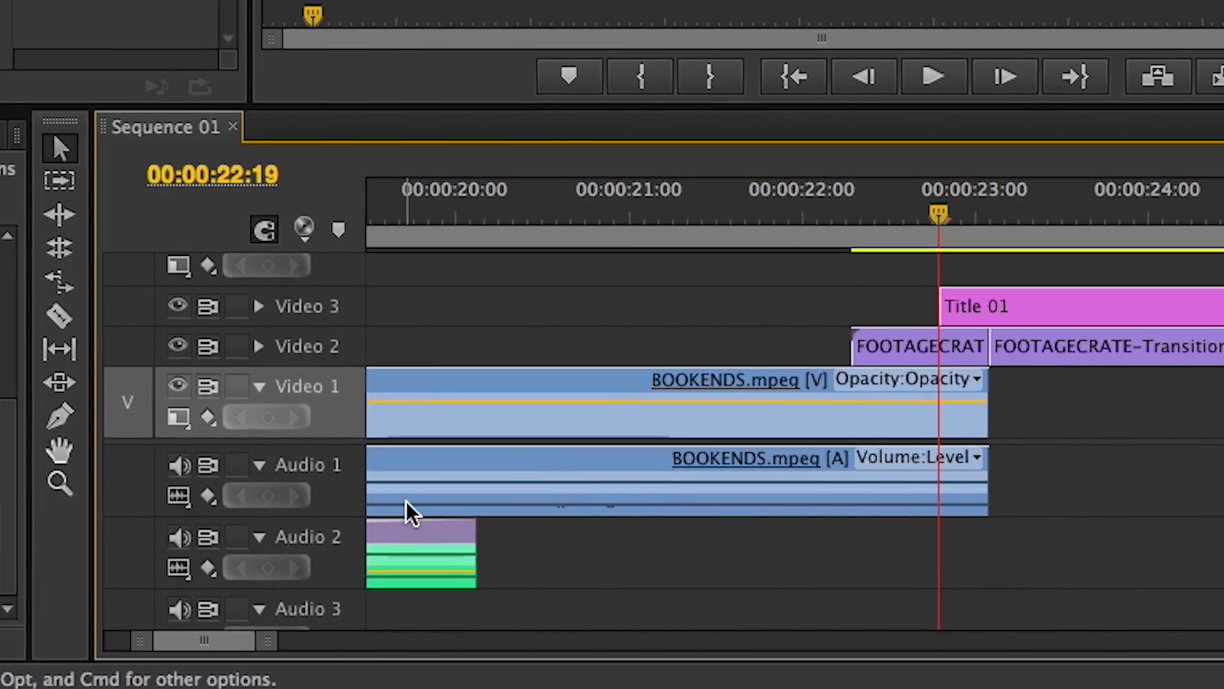
left_click_drag(502, 637, 585, 645)
left_click_drag(239, 663, 281, 664)
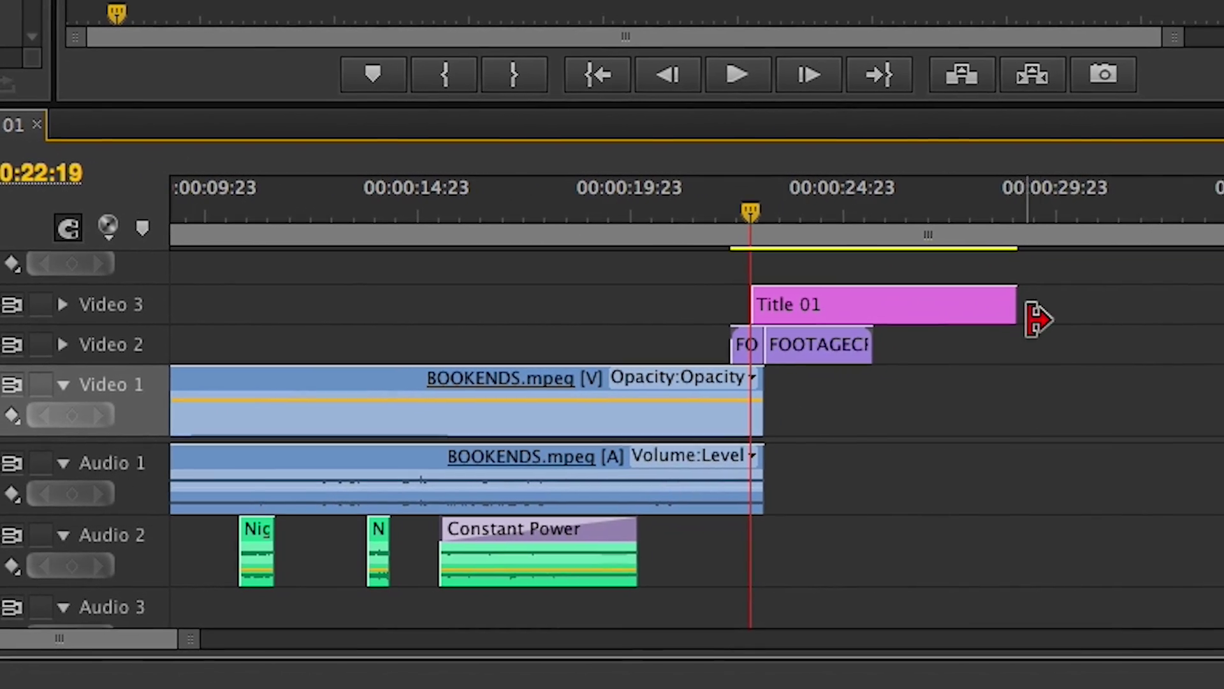
left_click_drag(1113, 312, 926, 320)
left_click_drag(788, 317, 789, 316)
key("=")
key("=")
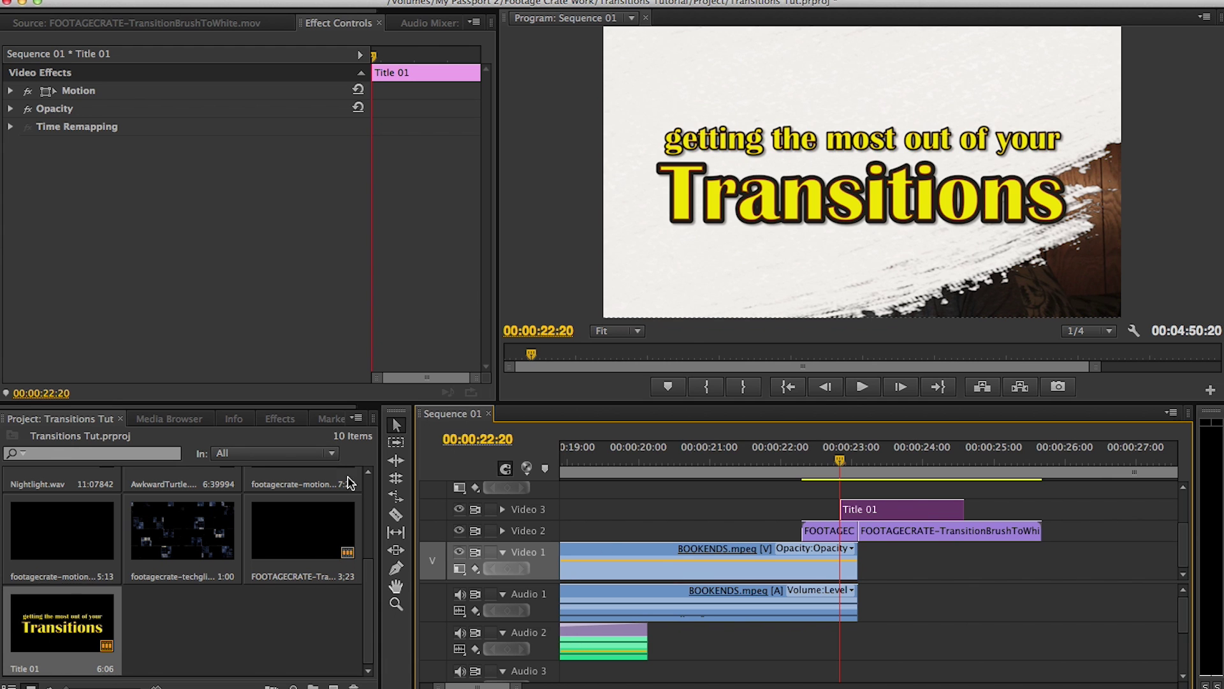
left_click_drag(863, 507, 906, 513)
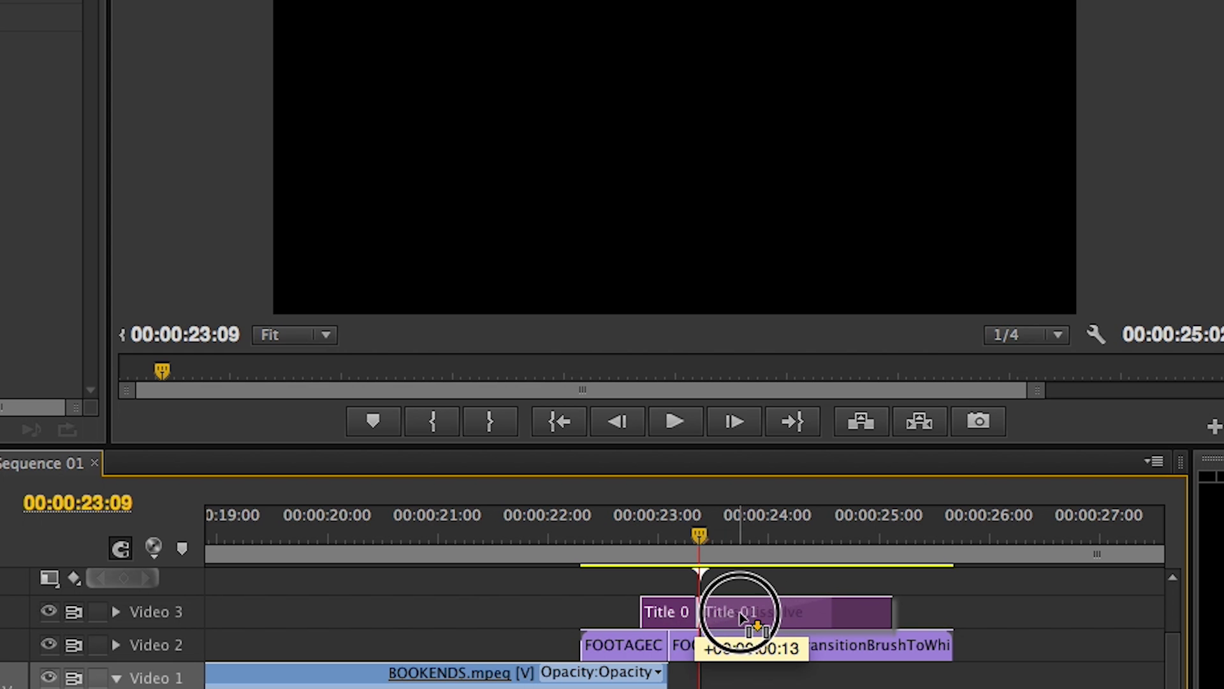
left_click_drag(695, 612, 784, 606)
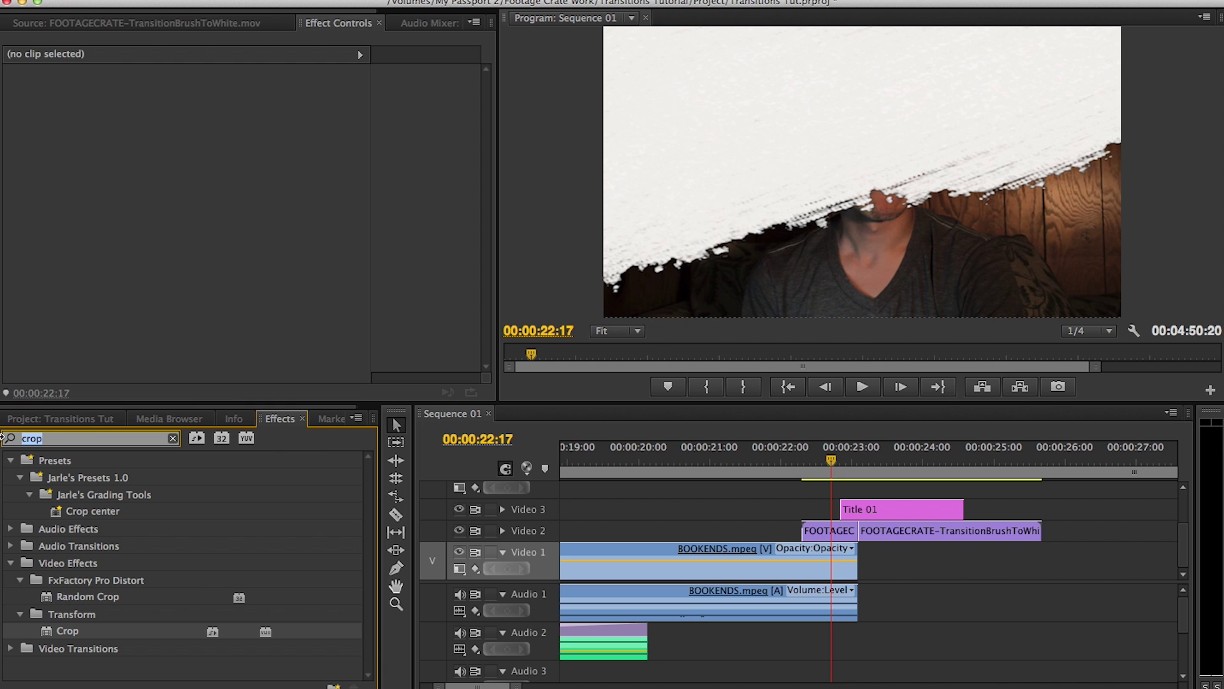
- Apply Gradient Wipe to both ends of Title 01 and preview the fade in and out
type("gradient")
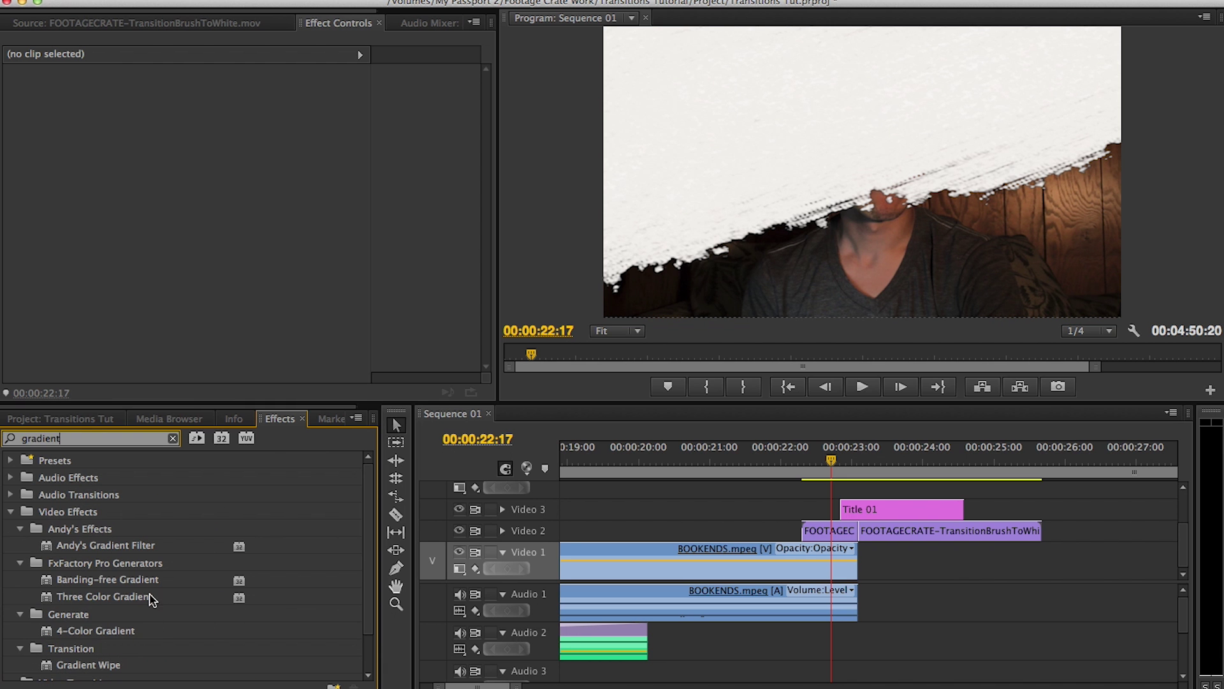
scroll(151, 598, "down", 1)
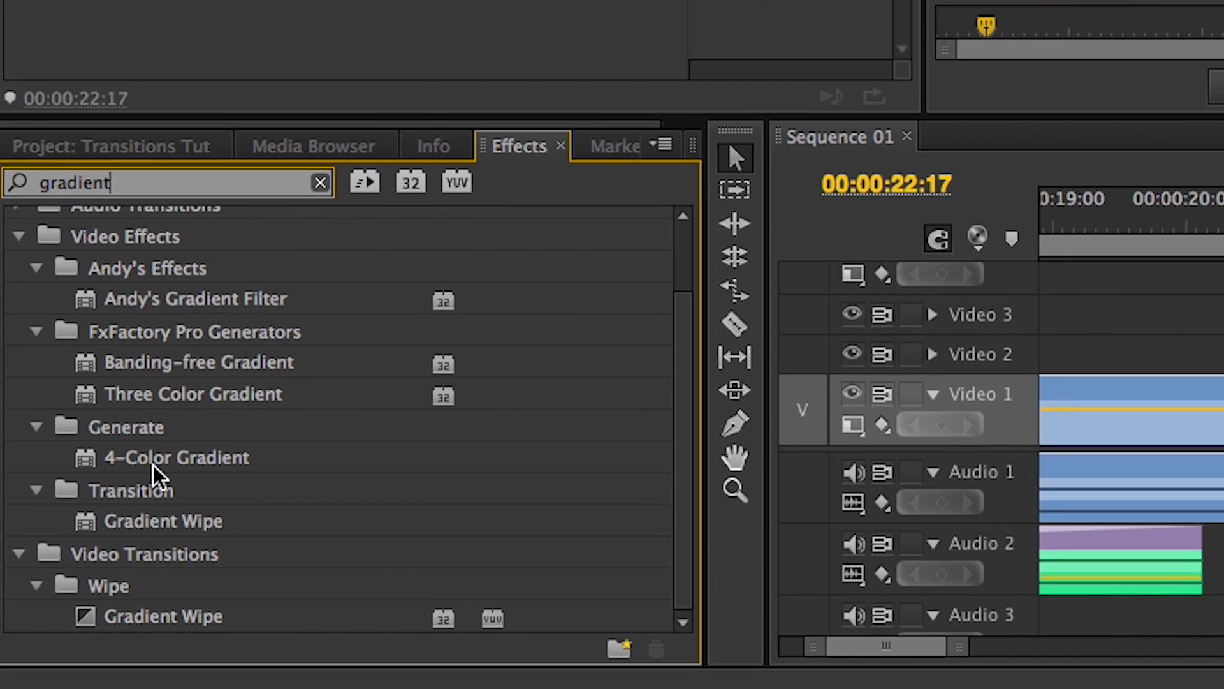
left_click_drag(47, 623, 328, 595)
left_click_drag(634, 465, 377, 486)
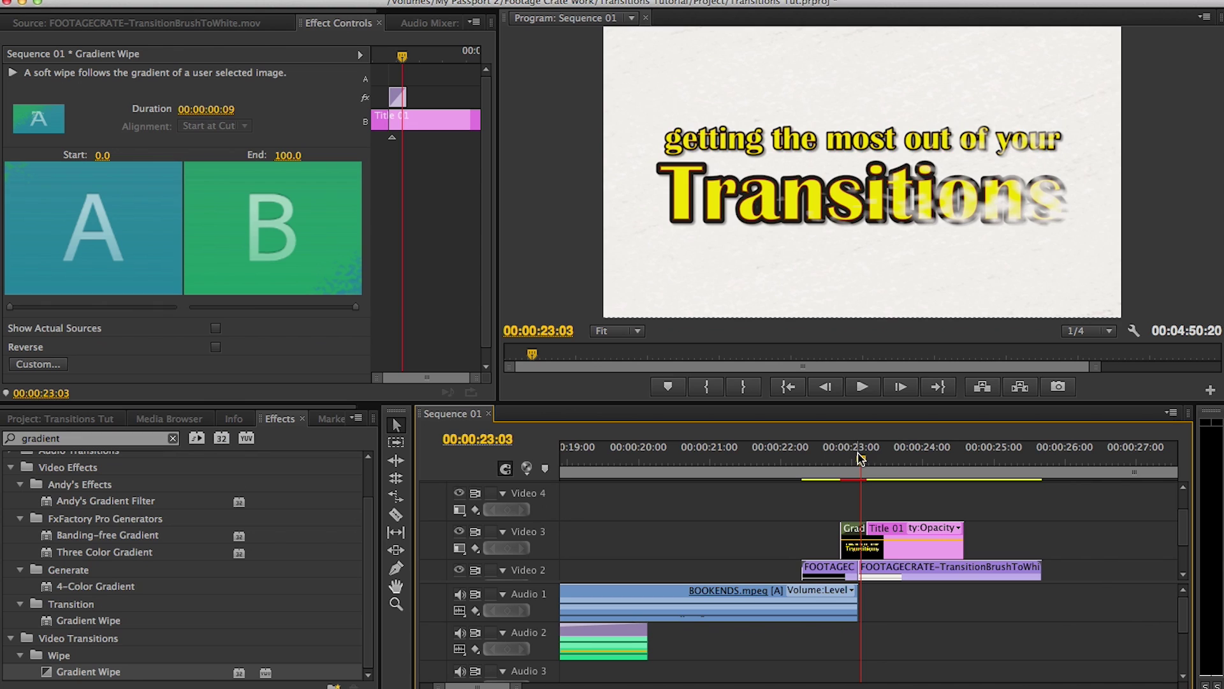
left_click_drag(862, 455, 826, 457)
key("space")
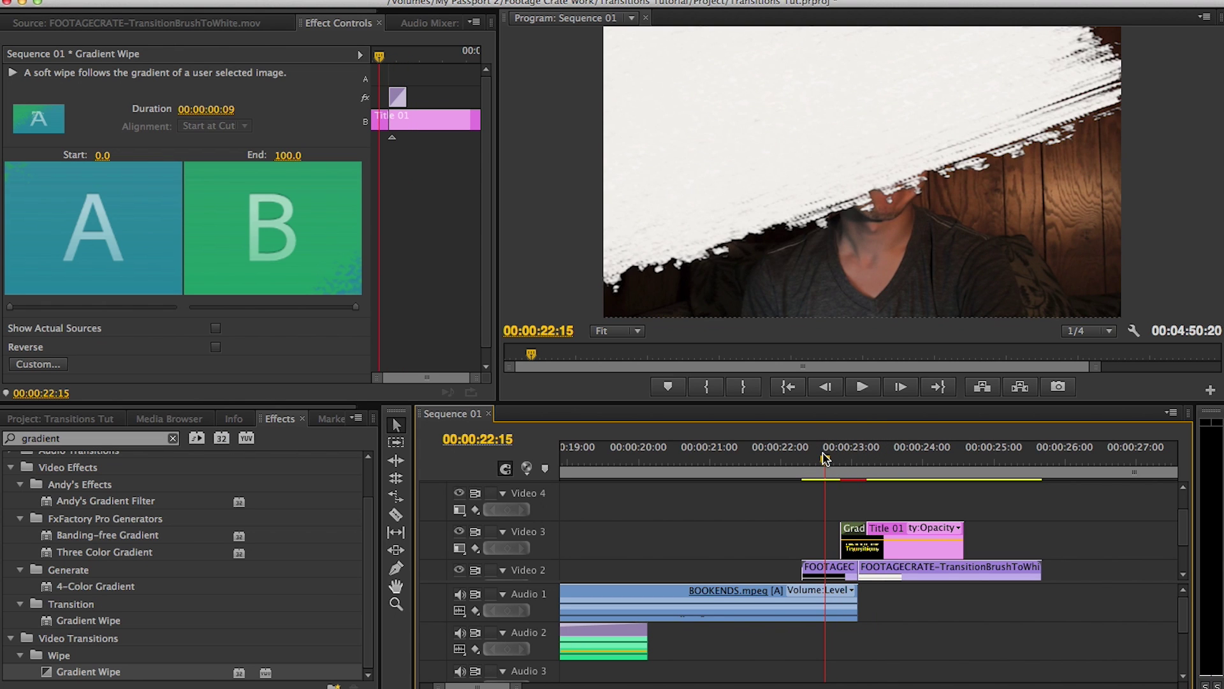
key("space")
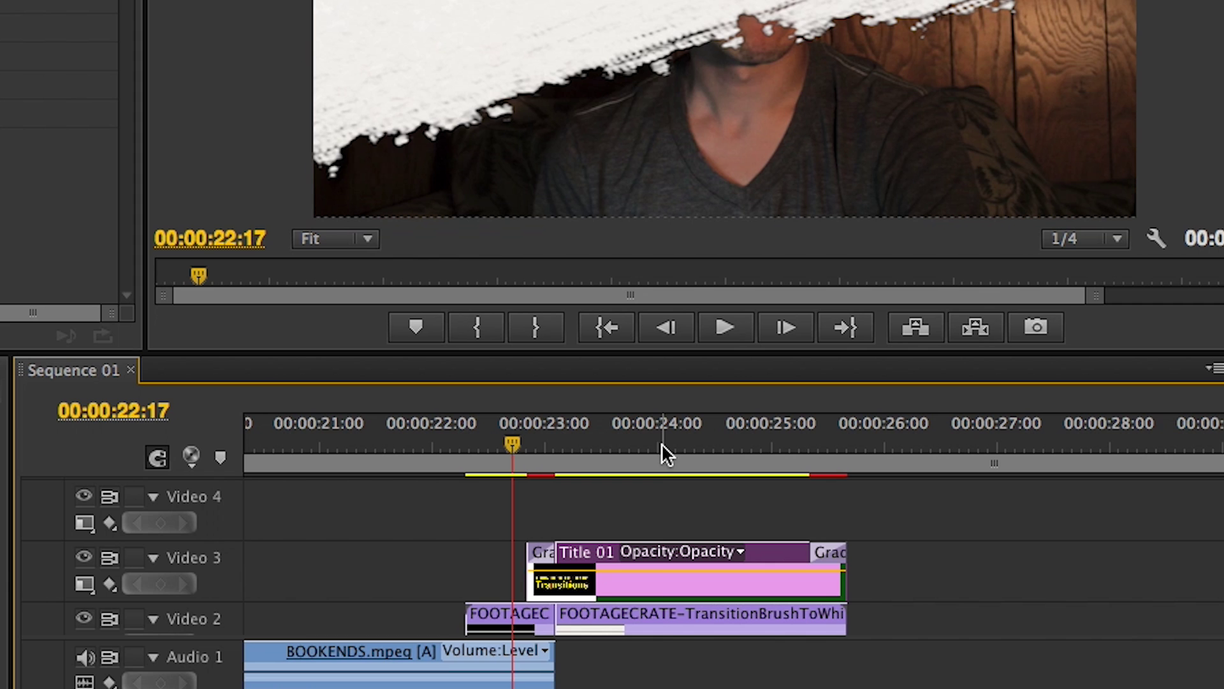
left_click(823, 460)
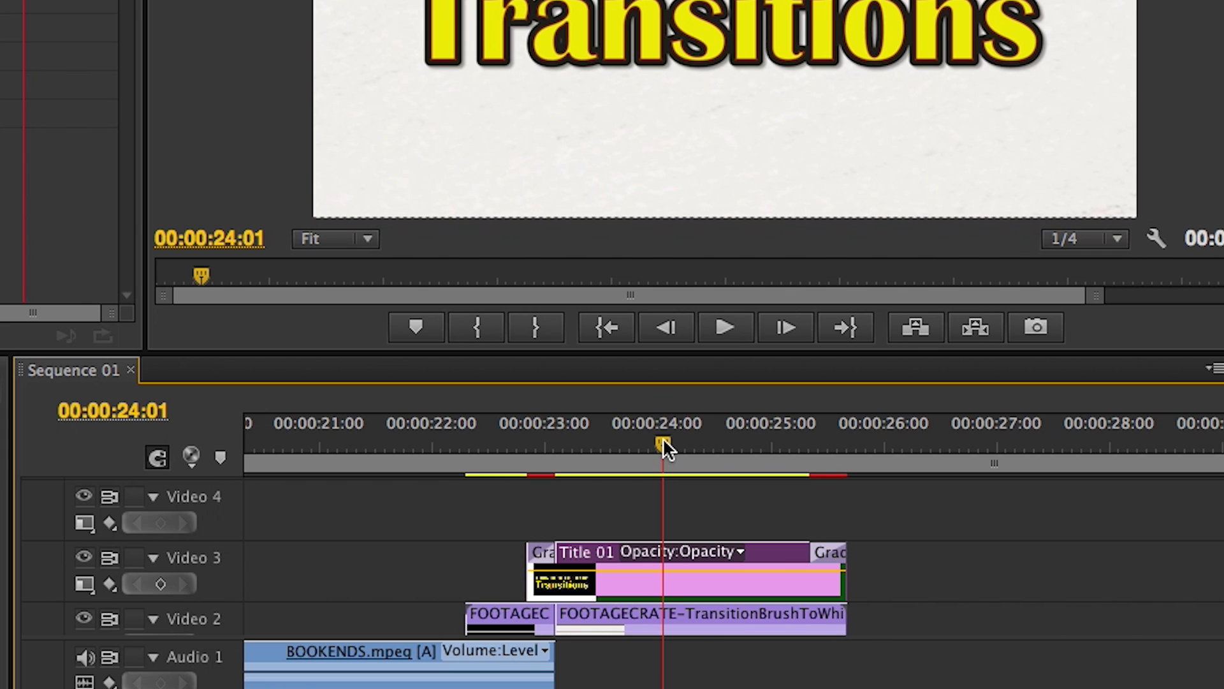
left_click_drag(663, 437, 589, 434)
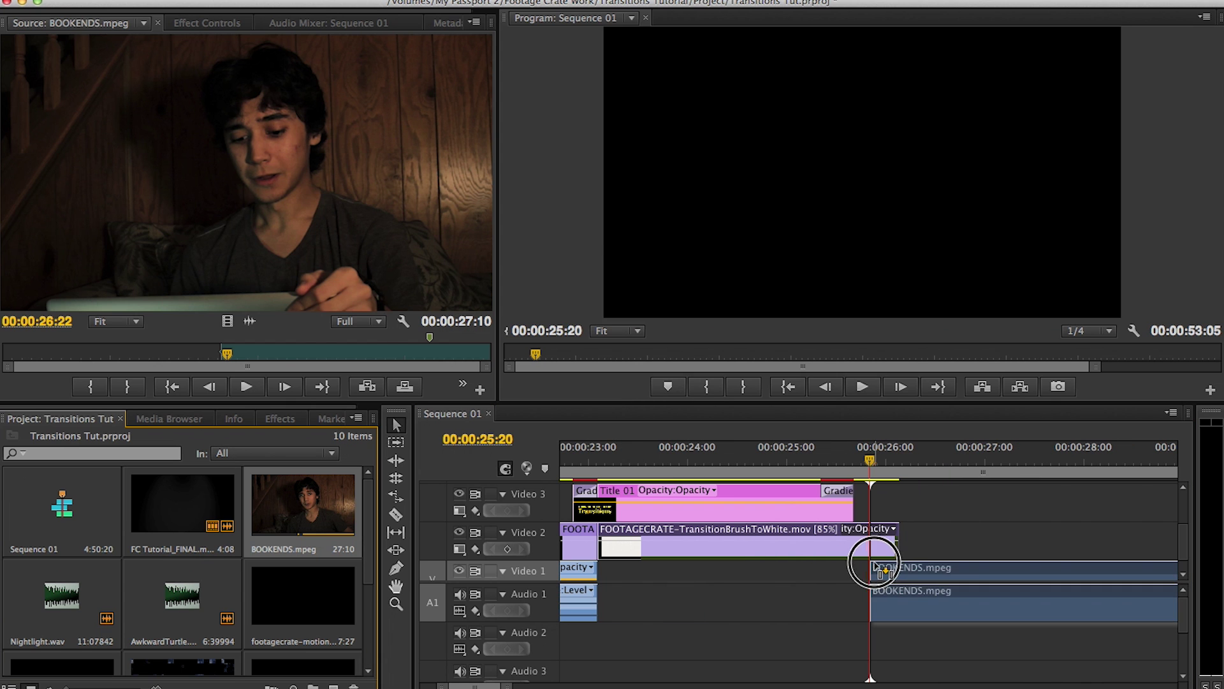
- Drop BOOKENDS.mpeg onto Video 1 just after 26:00 and play through the return to footage
left_click_drag(874, 561, 433, 442)
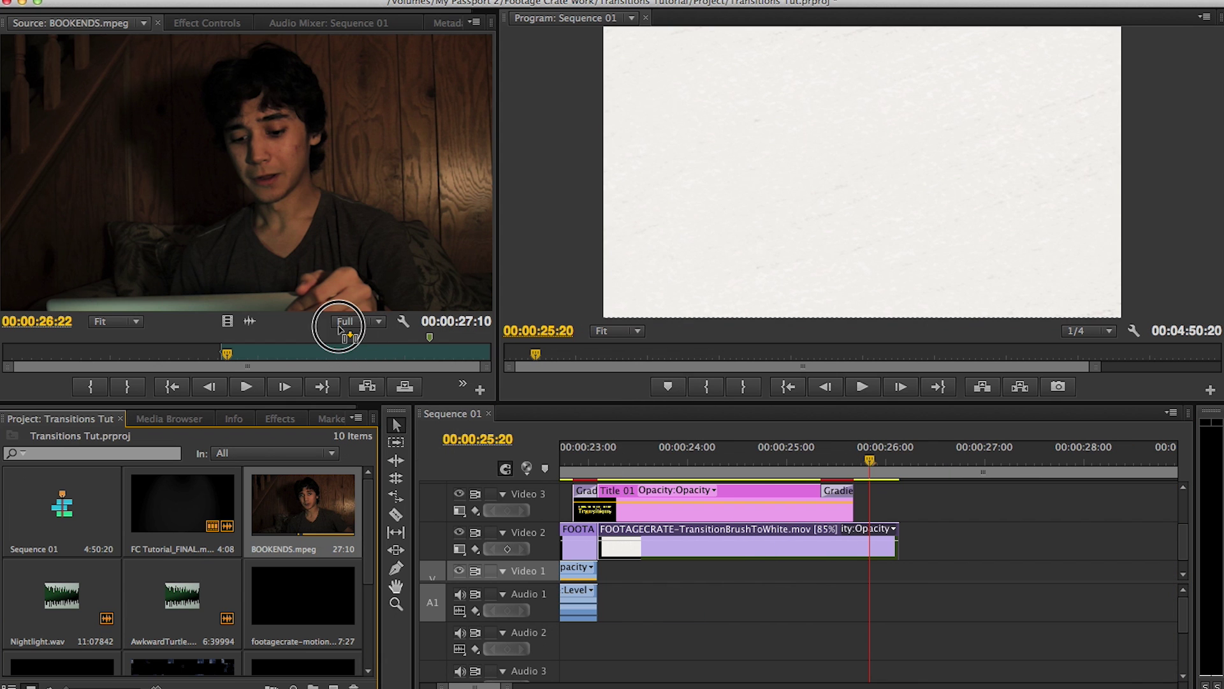
left_click_drag(642, 408, 954, 587)
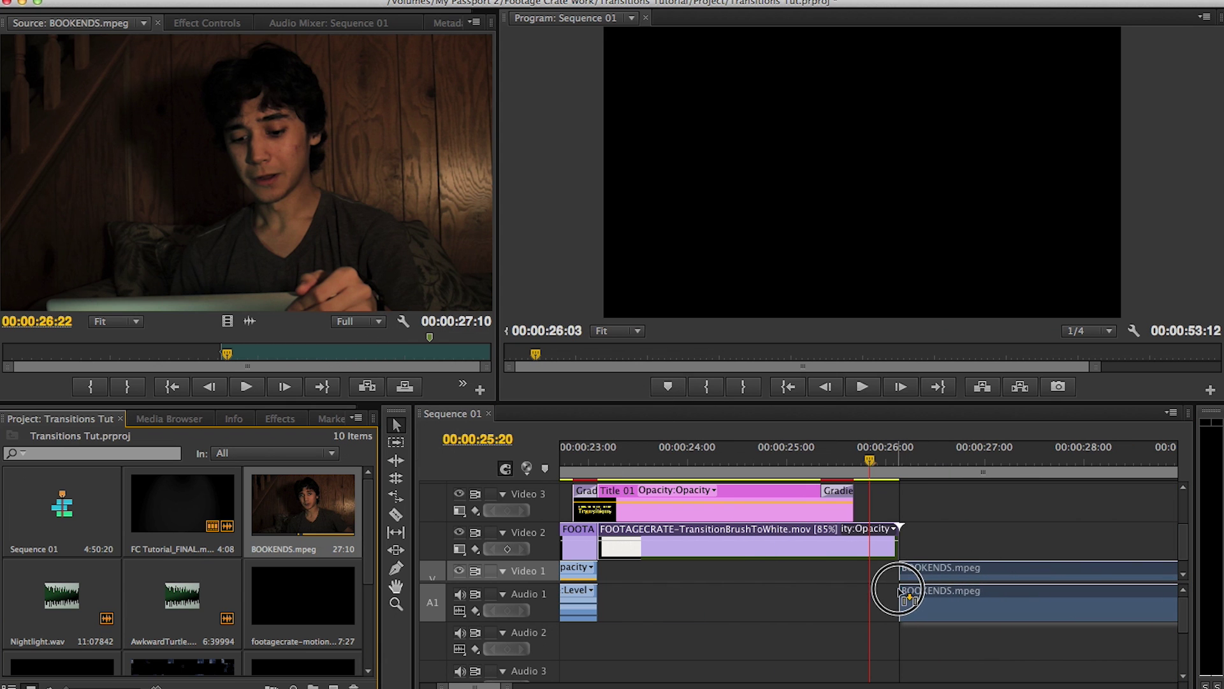
mouse_move(867, 457)
left_mouse_down()
mouse_move(942, 463)
mouse_move(883, 456)
left_mouse_up()
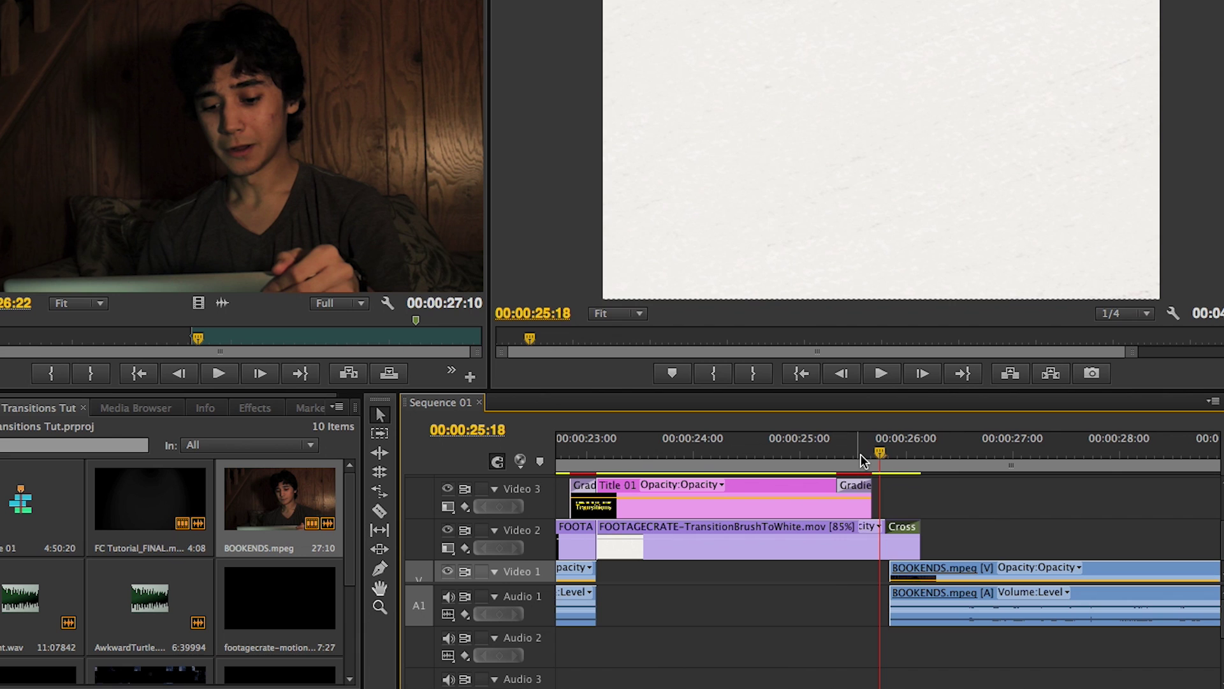
key("space")
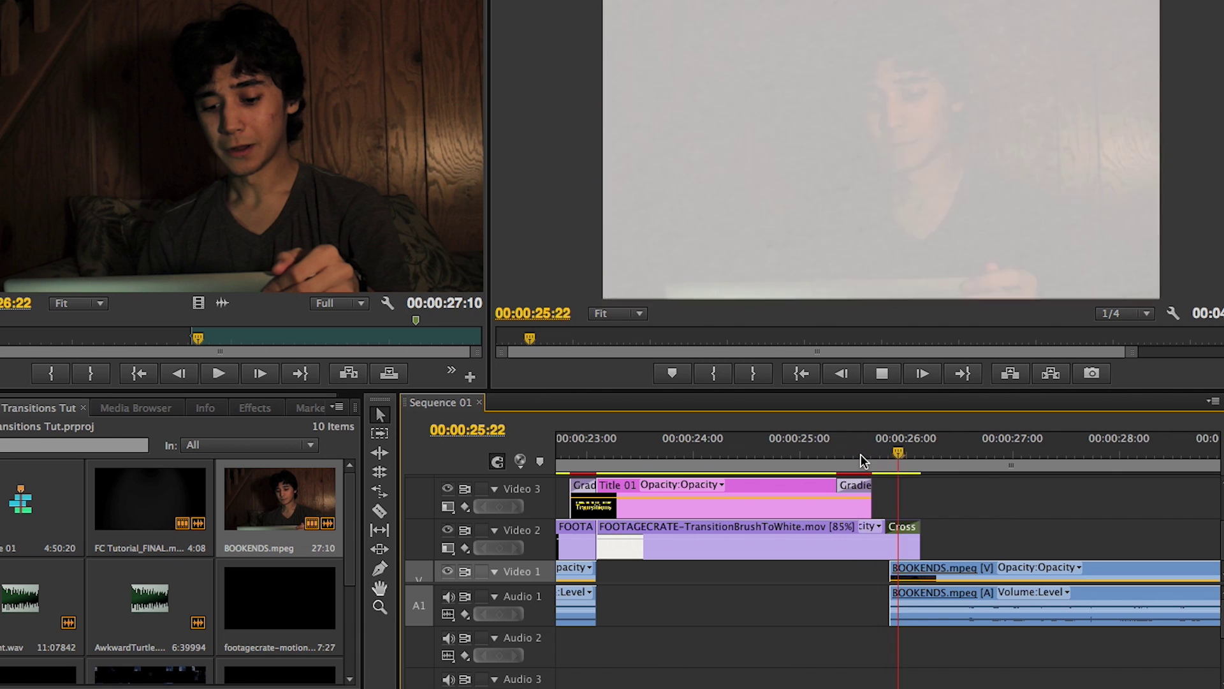
key("space")
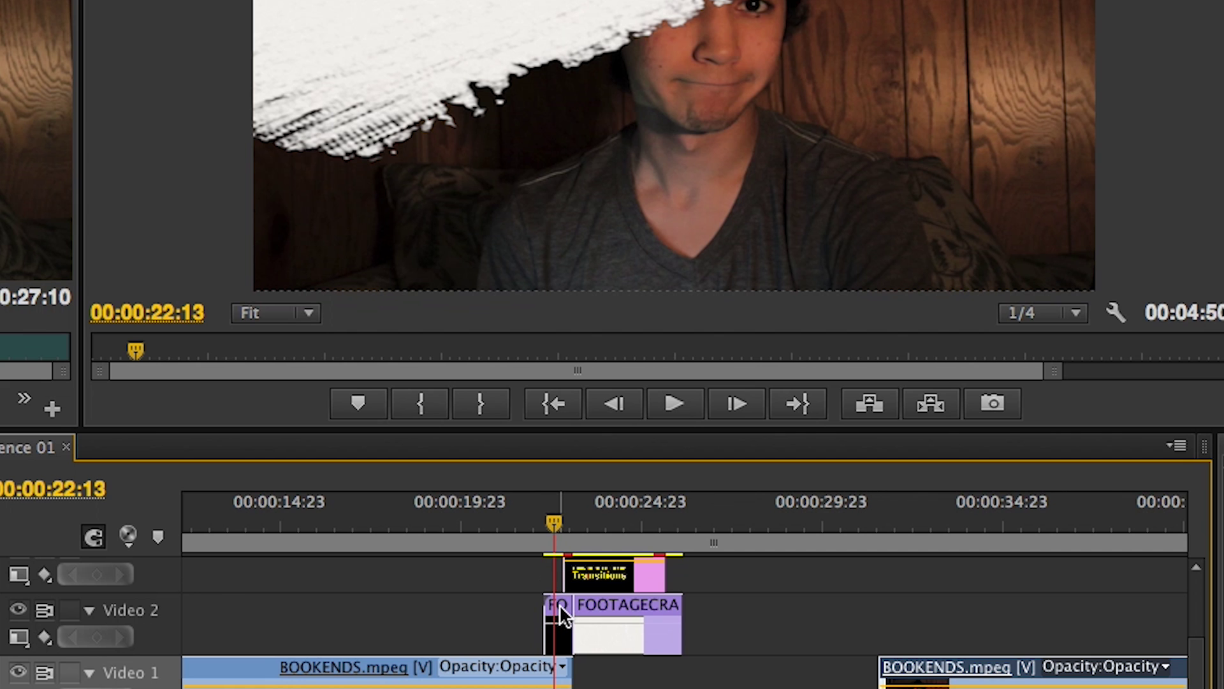
- Save the project and paste a copy of the short brush-wipe clip onto Video 1
key("super+s")
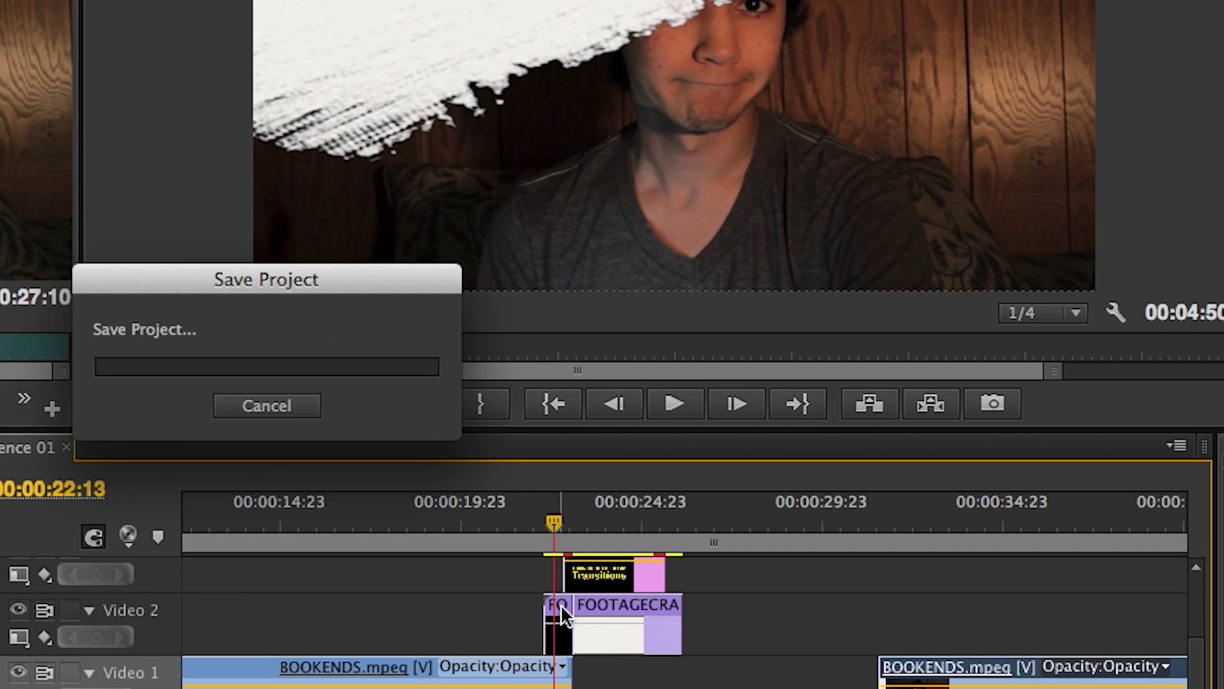
left_click(562, 604)
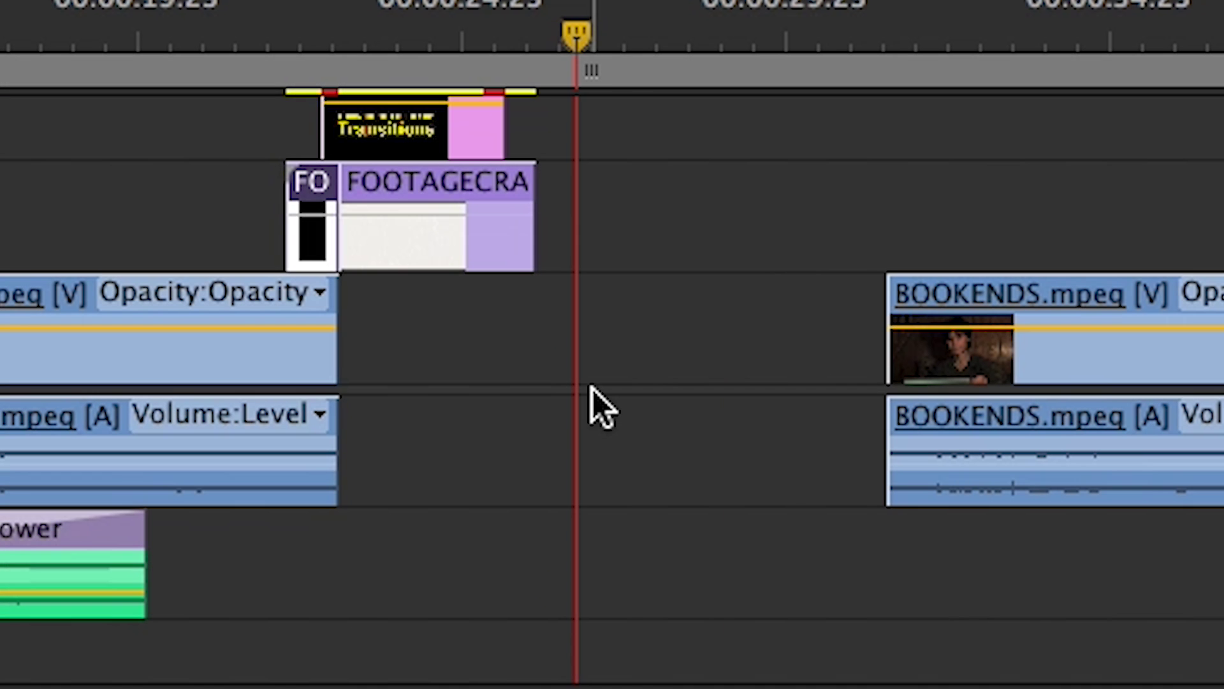
key("super+v")
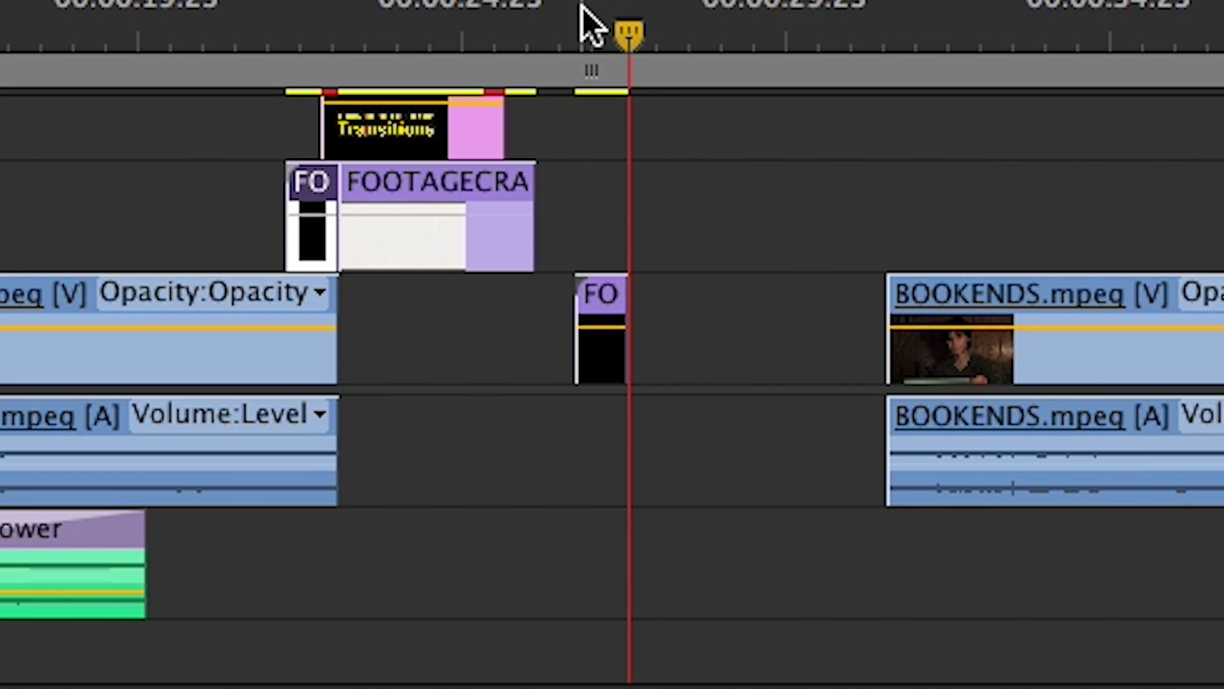
- Scrub back to 00:00:25:21 to see the Transitions title and zoom in on the wipe clips
left_click(613, 48)
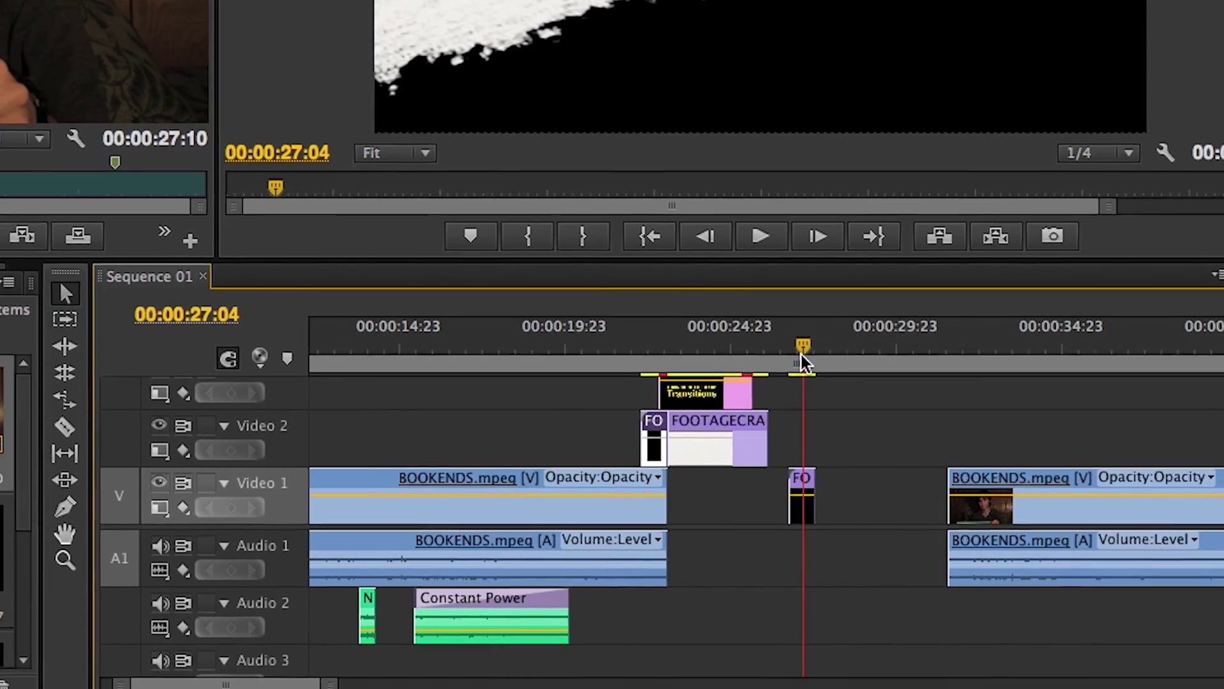
left_click(755, 296)
left_click_drag(816, 373, 771, 376)
left_click_drag(842, 453, 891, 468)
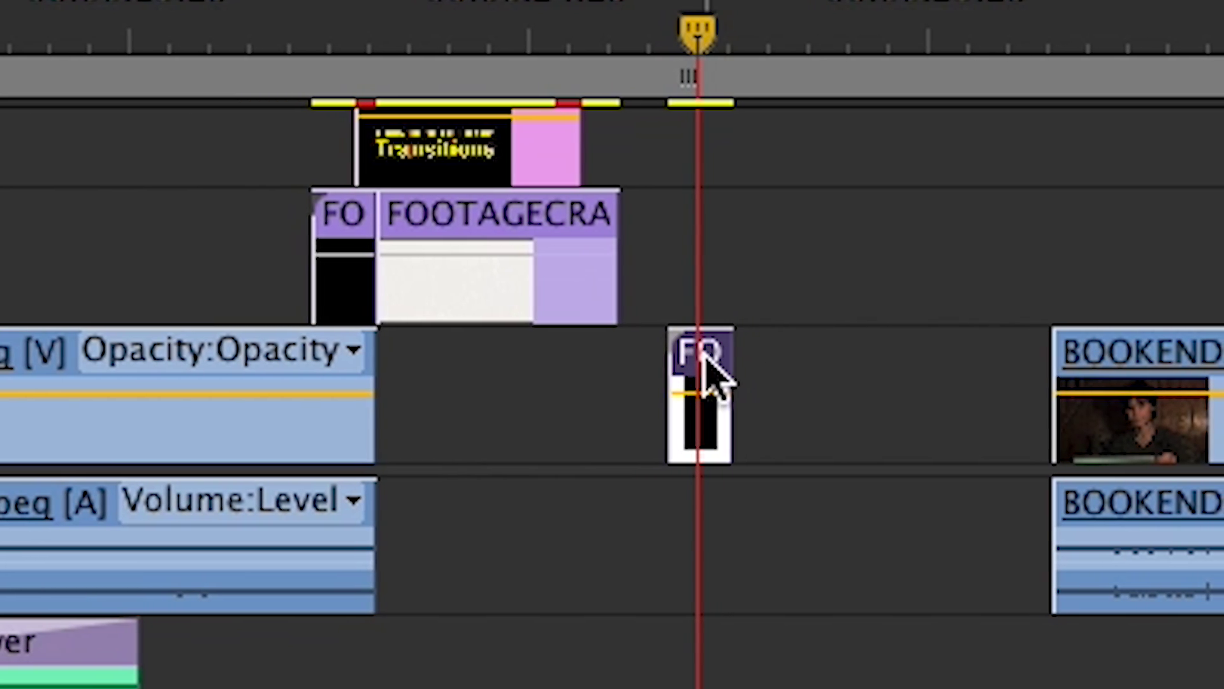
key("=")
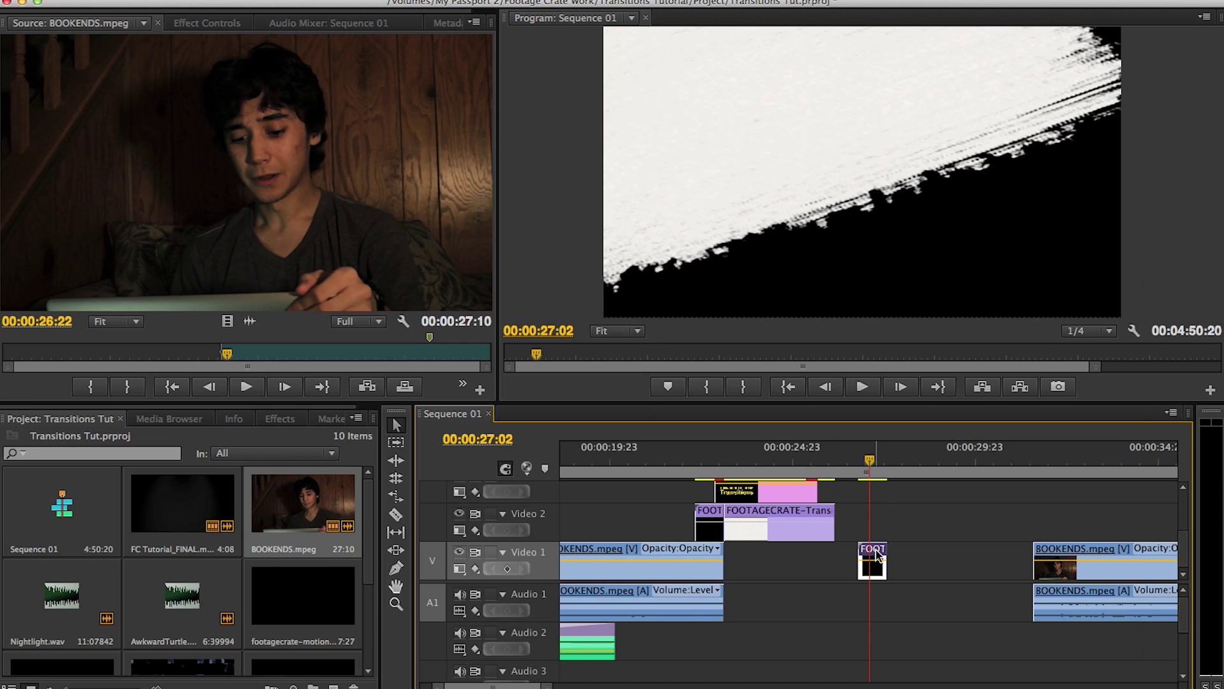
- Turn on Reverse Speed for the copied brush-wipe clip in Speed/Duration
right_click(876, 554)
left_click(945, 482)
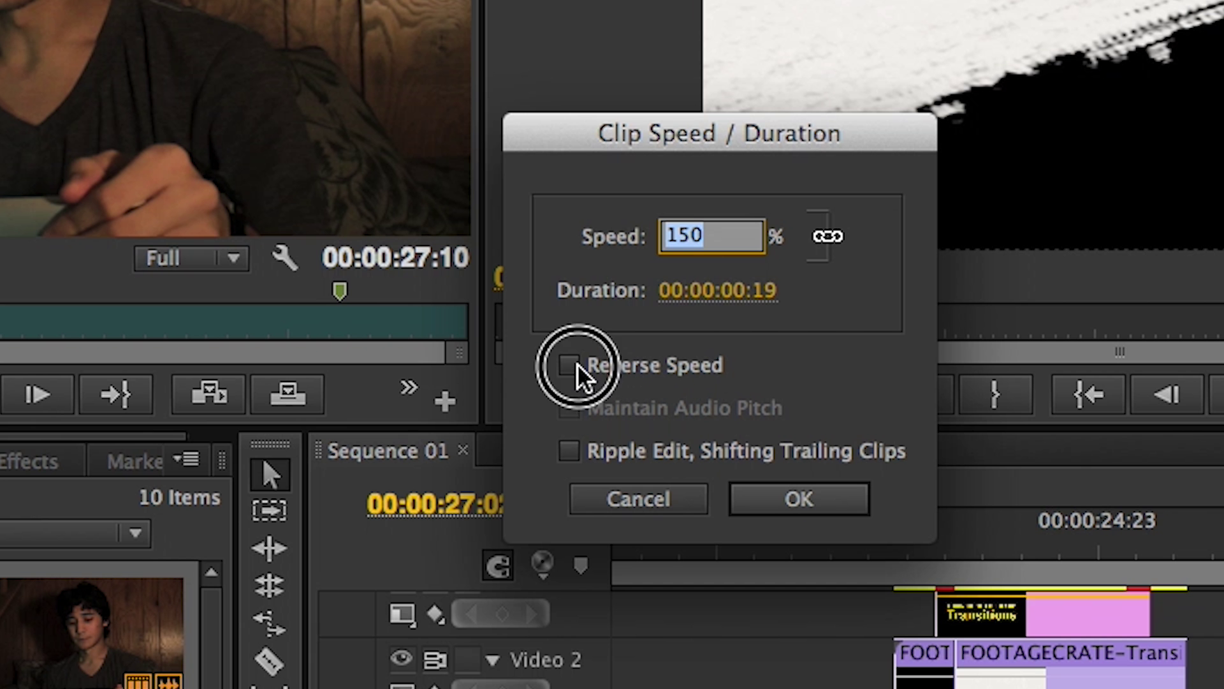
left_click(810, 504)
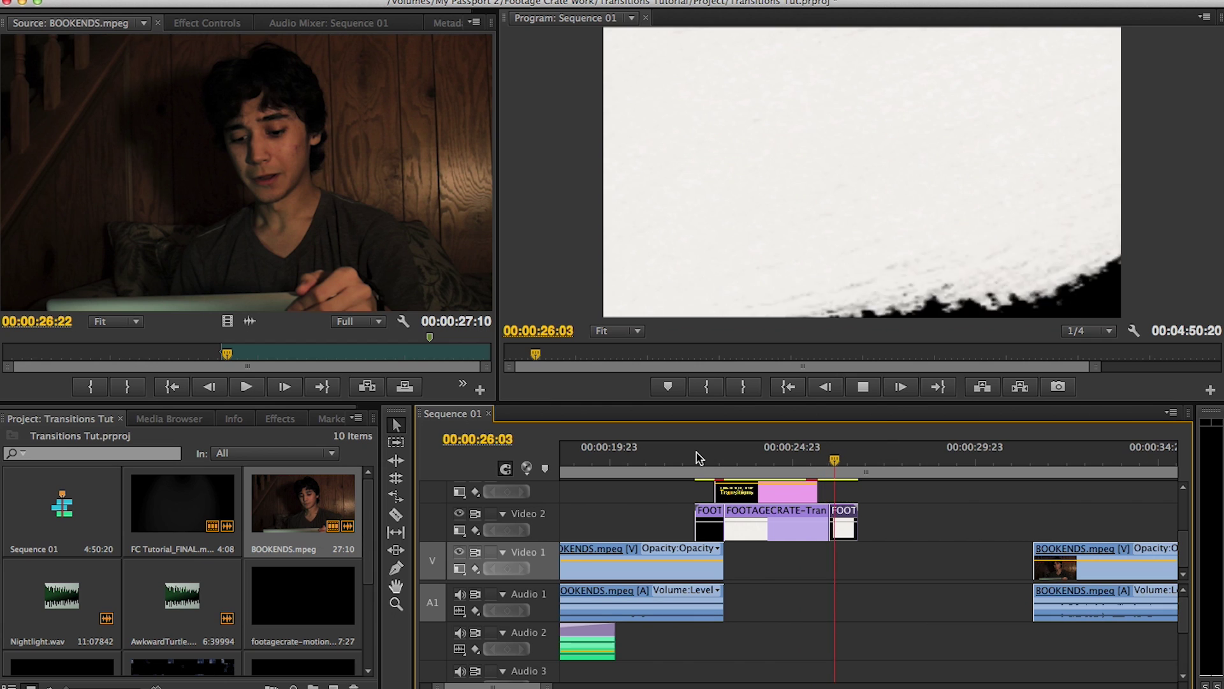
- Slide the second BOOKENDS clip left to 00:00:26:08 under the reversing wipe and review playback
left_click(827, 459)
key("space")
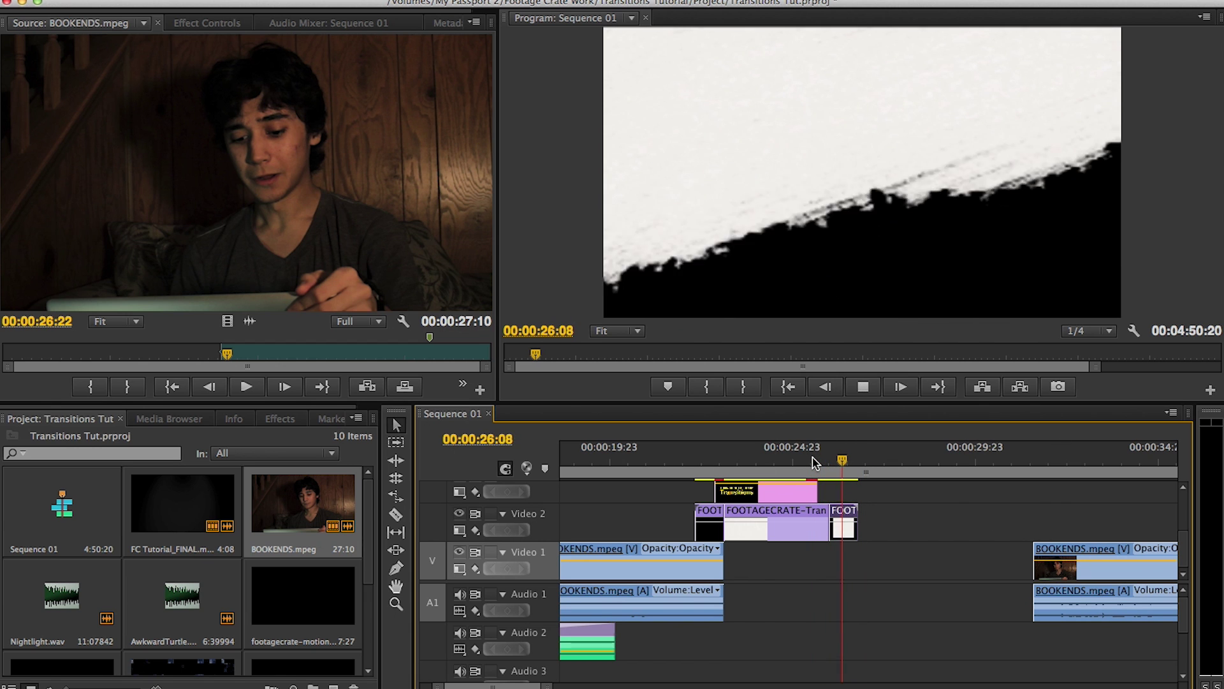
left_click(843, 459)
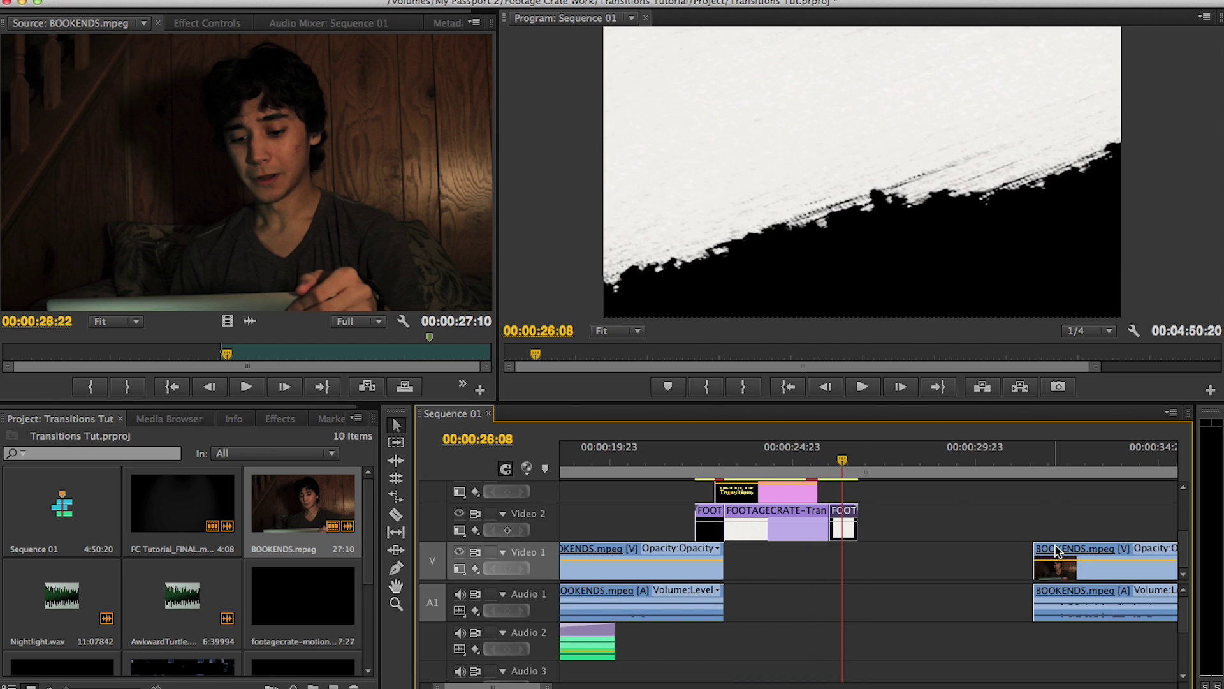
left_click_drag(1058, 552, 880, 541)
key("space")
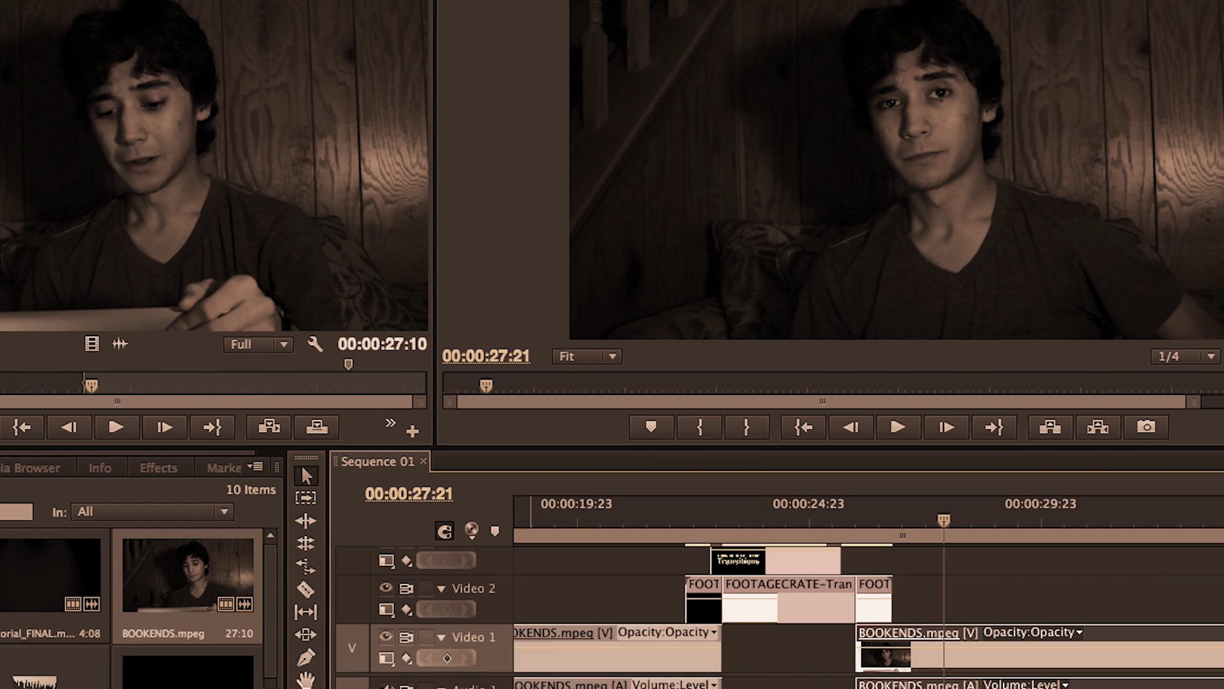
- Zoom the timeline out to see more of the sequence
key("minus")
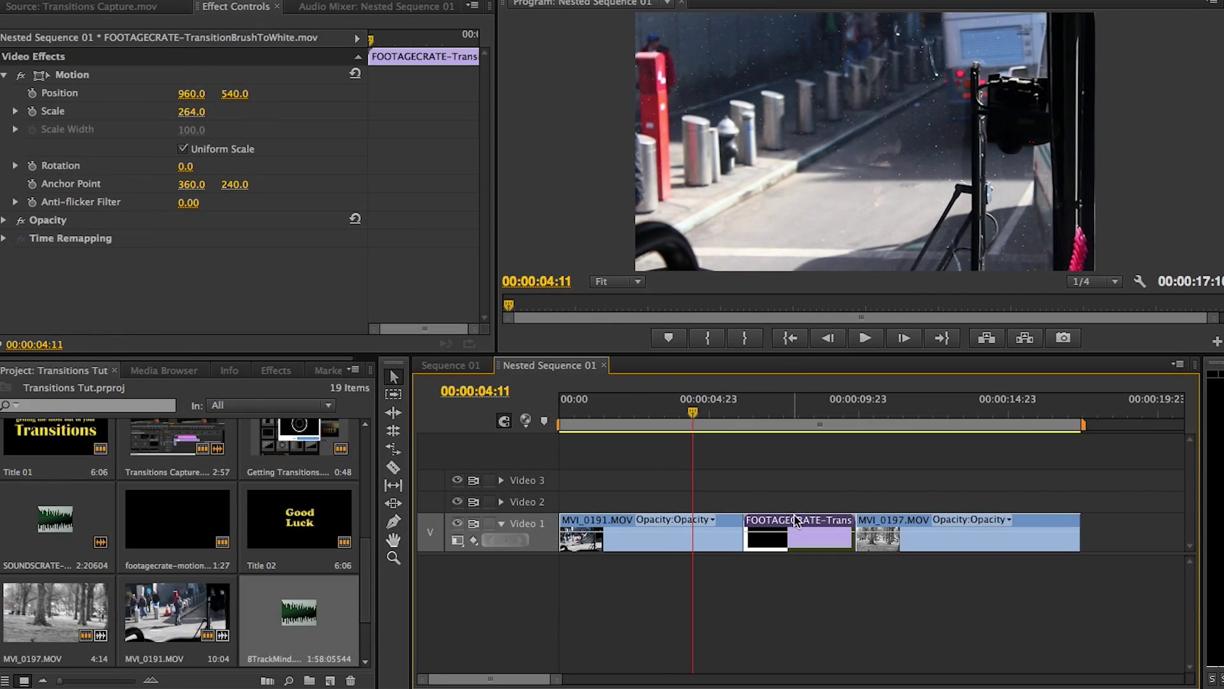
- Stack the FOOTAGECRATE brush clip on Video 2 and MVI_0197 on Video 3, then fit the sequence
left_click_drag(796, 520, 746, 501)
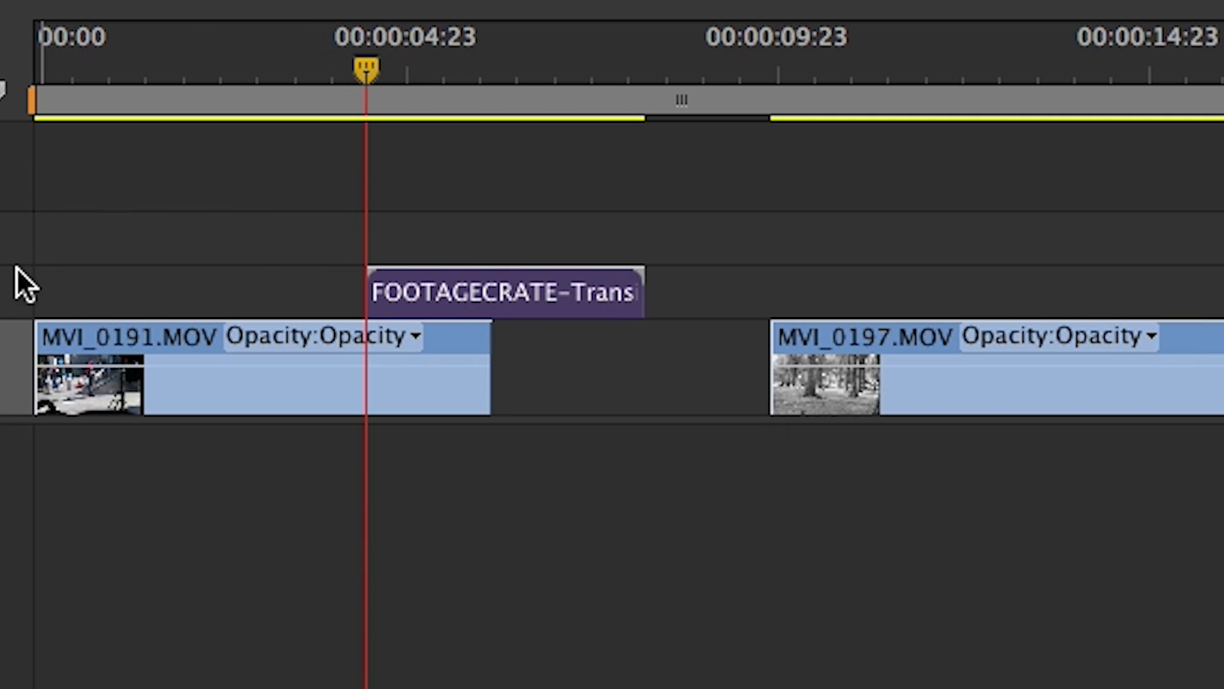
left_click(878, 343)
left_click_drag(875, 338, 470, 223)
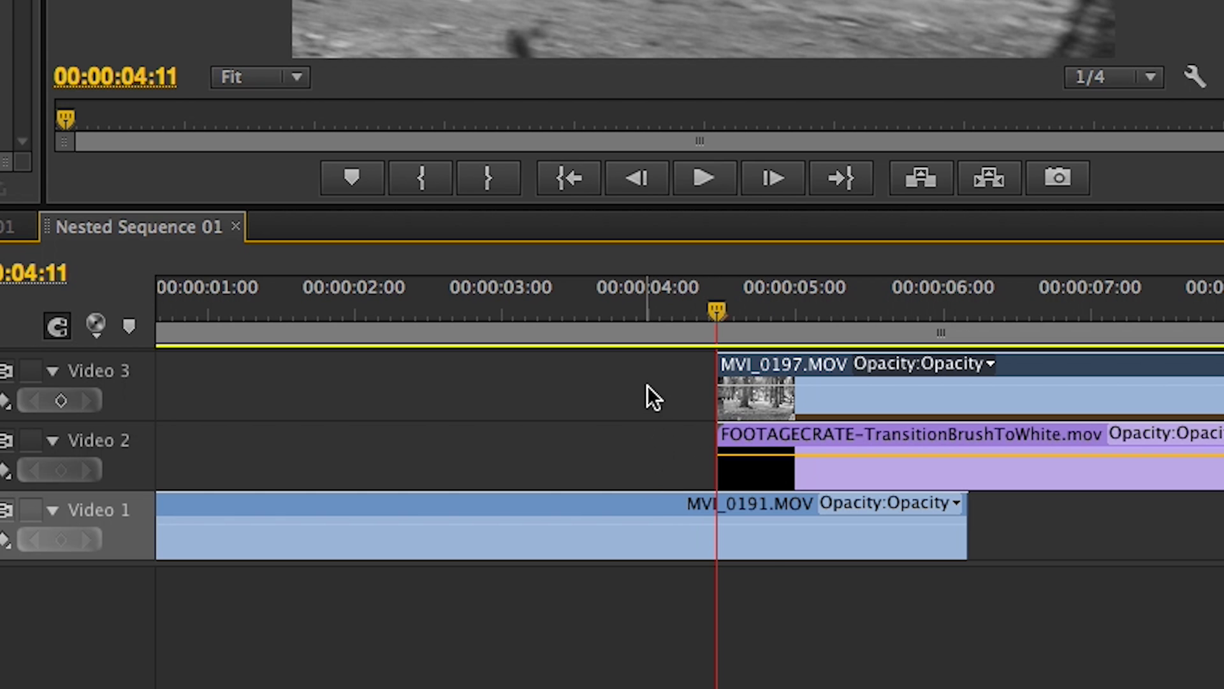
key("minus")
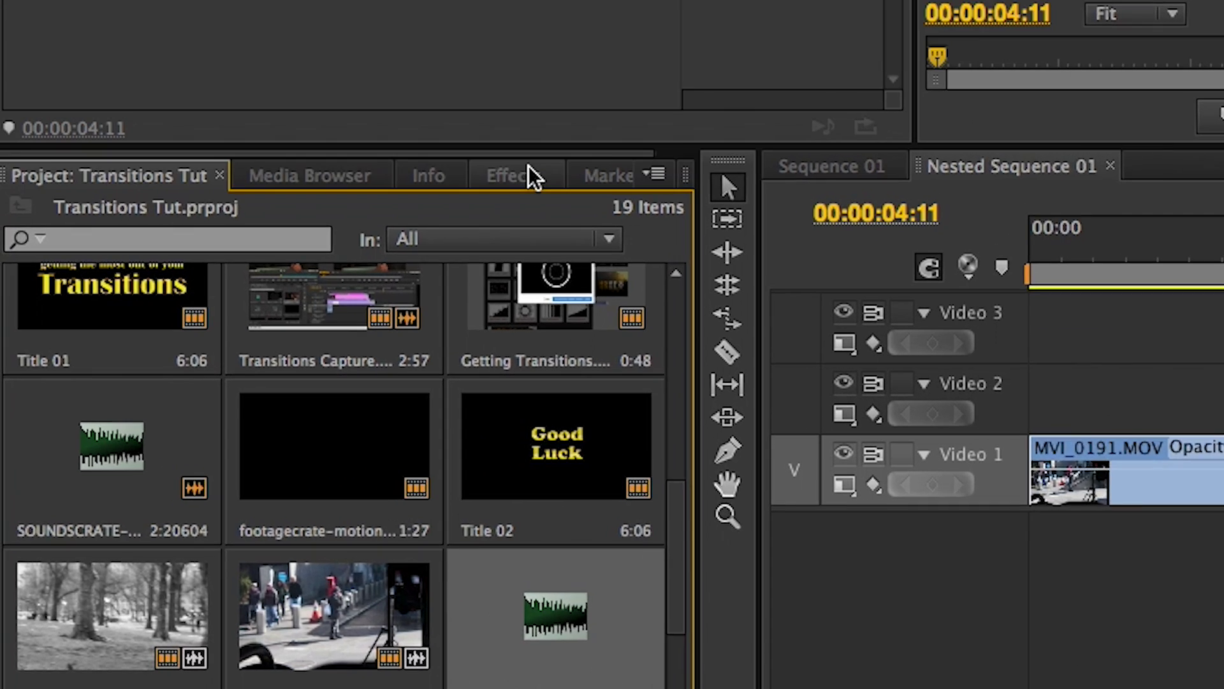
left_click(275, 370)
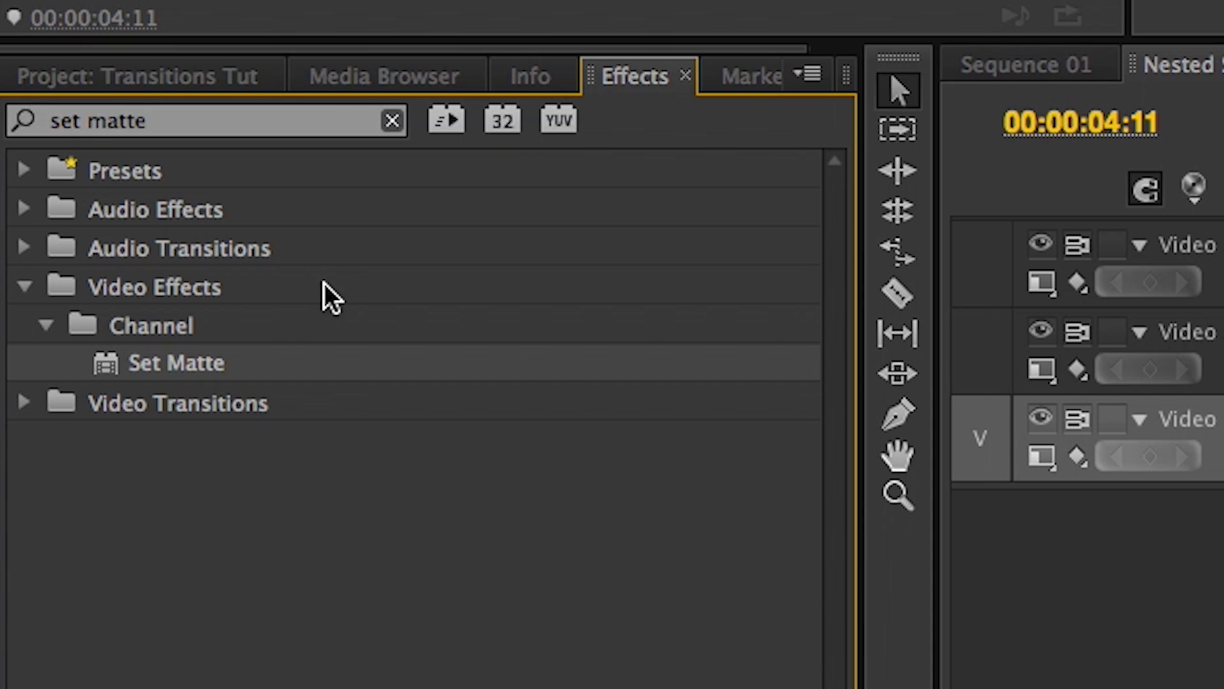
- Apply Set Matte to MVI_0197 with Take Matte From Layer Video 2 and Alpha Channel
left_click_drag(217, 366, 545, 291)
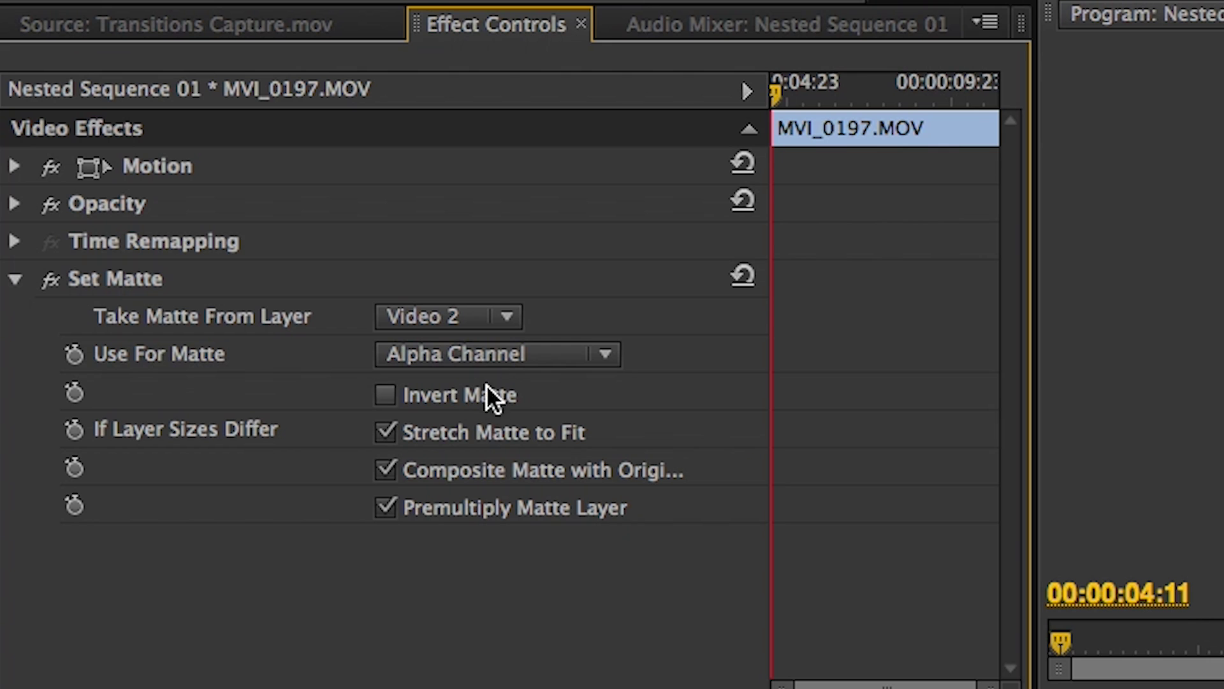
left_click(498, 315)
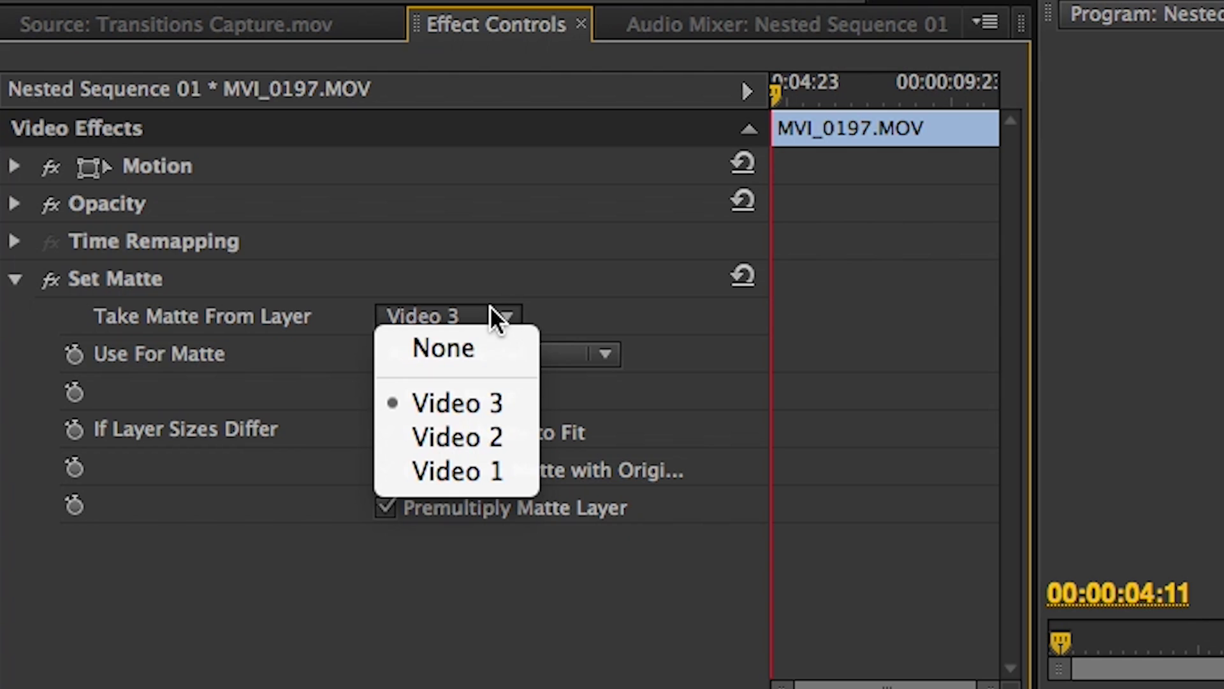
left_click(482, 444)
left_click(590, 356)
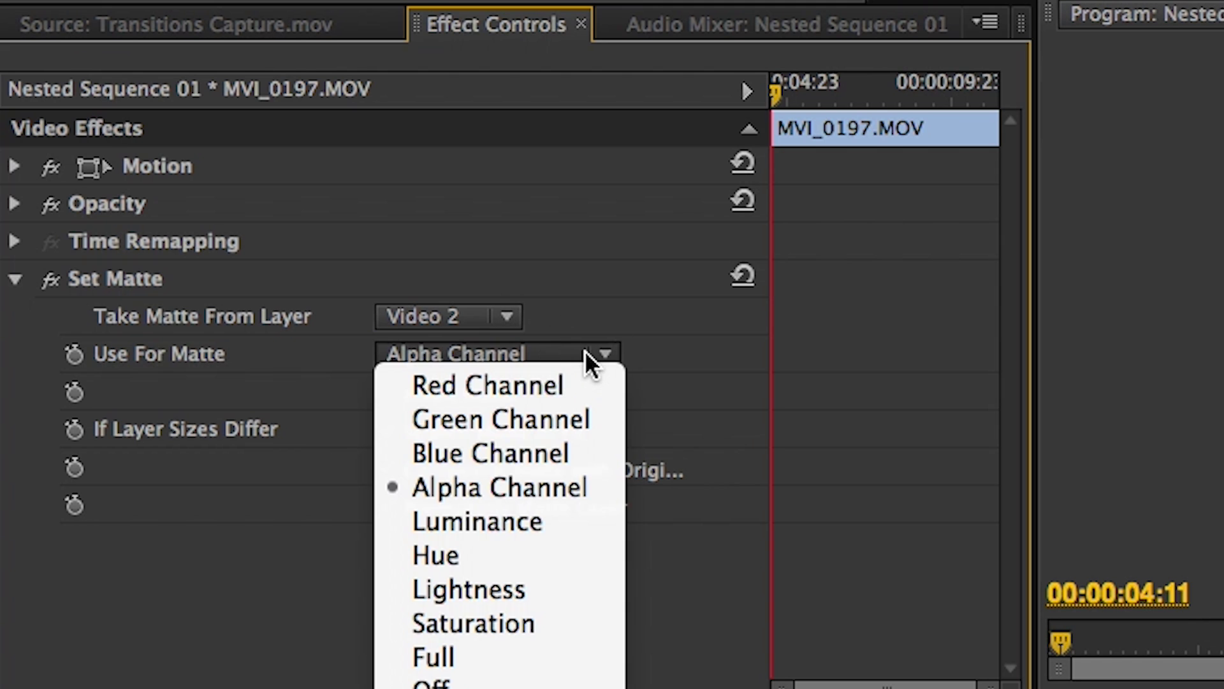
left_click(576, 488)
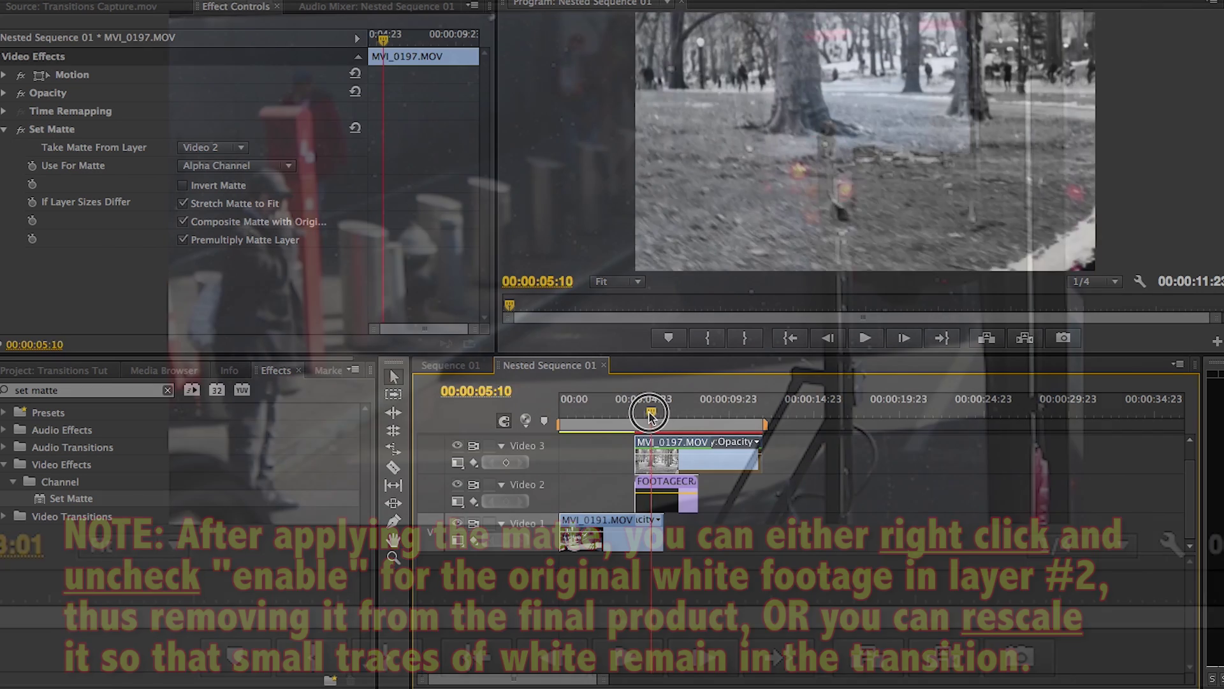
- Preview the matte and trim the brush-wipe clip on Video 2 to end at 00:00:05:19
left_click(657, 414)
left_click_drag(657, 414, 670, 414)
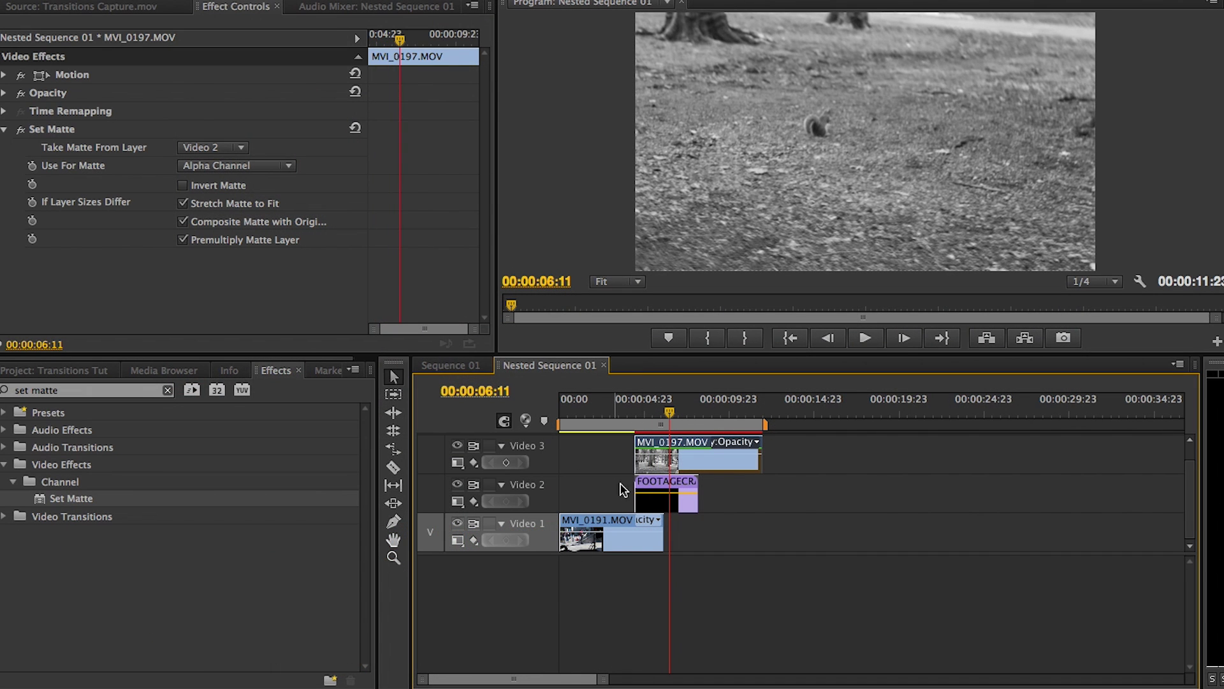
left_click(689, 501)
left_click_drag(647, 413, 645, 412)
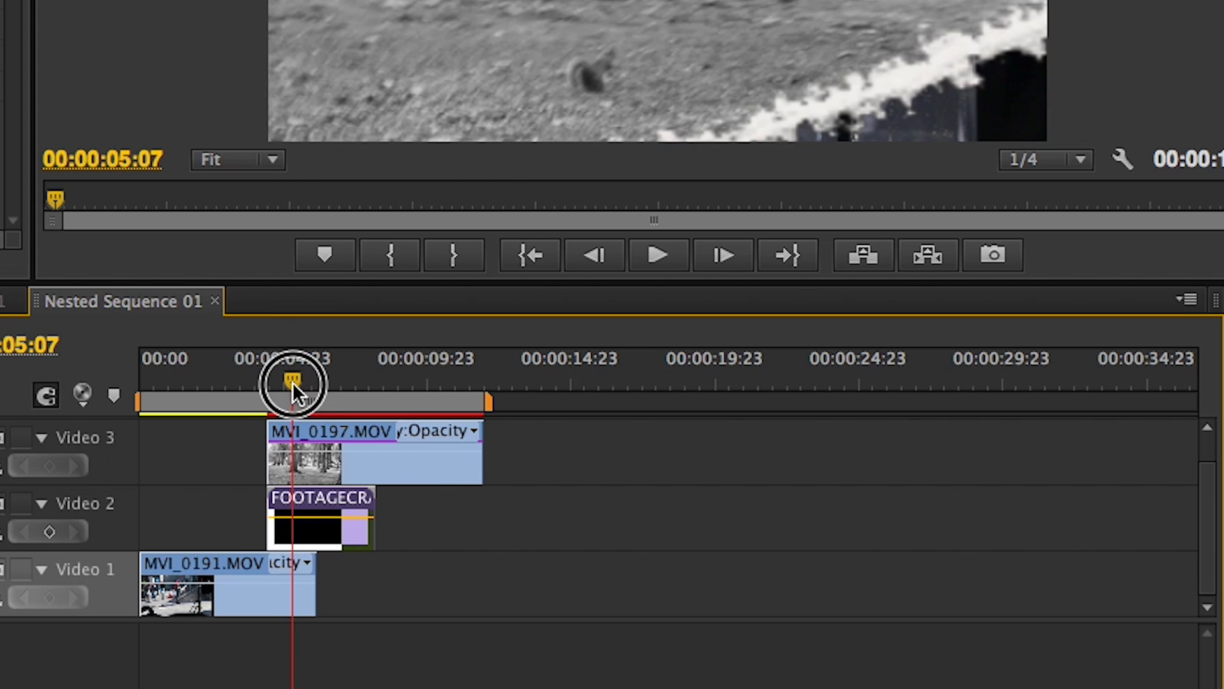
left_click_drag(286, 381, 305, 380)
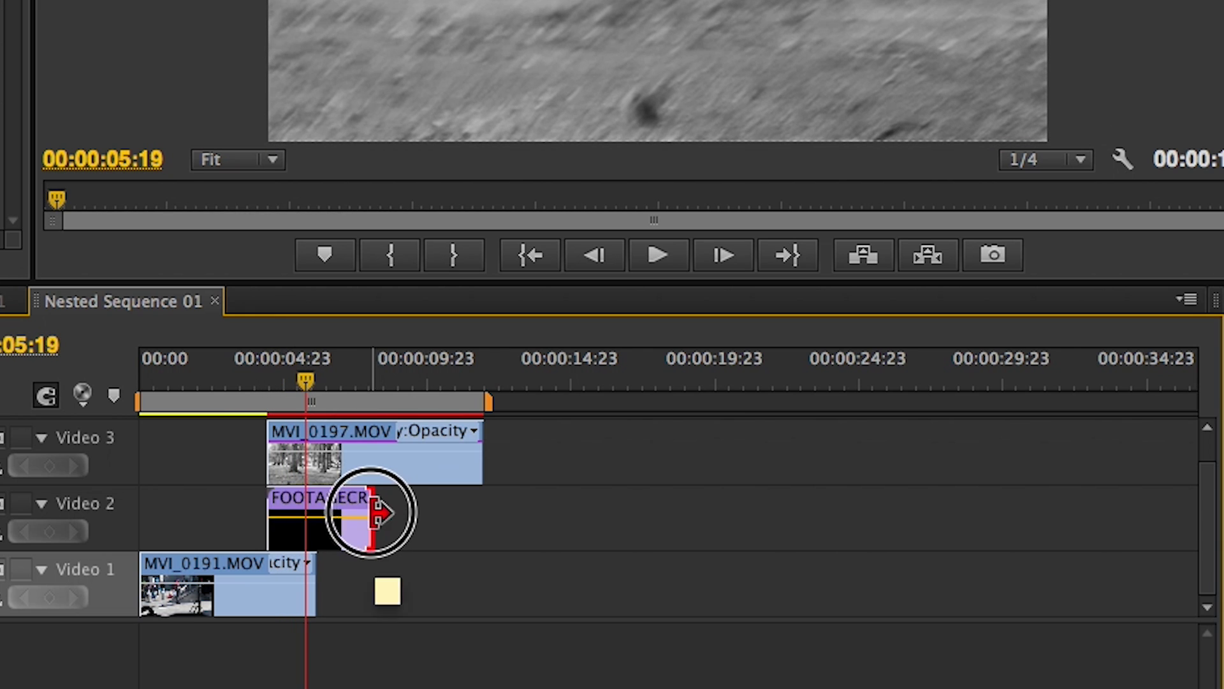
left_click_drag(380, 512, 376, 510)
left_click_drag(331, 510, 307, 510)
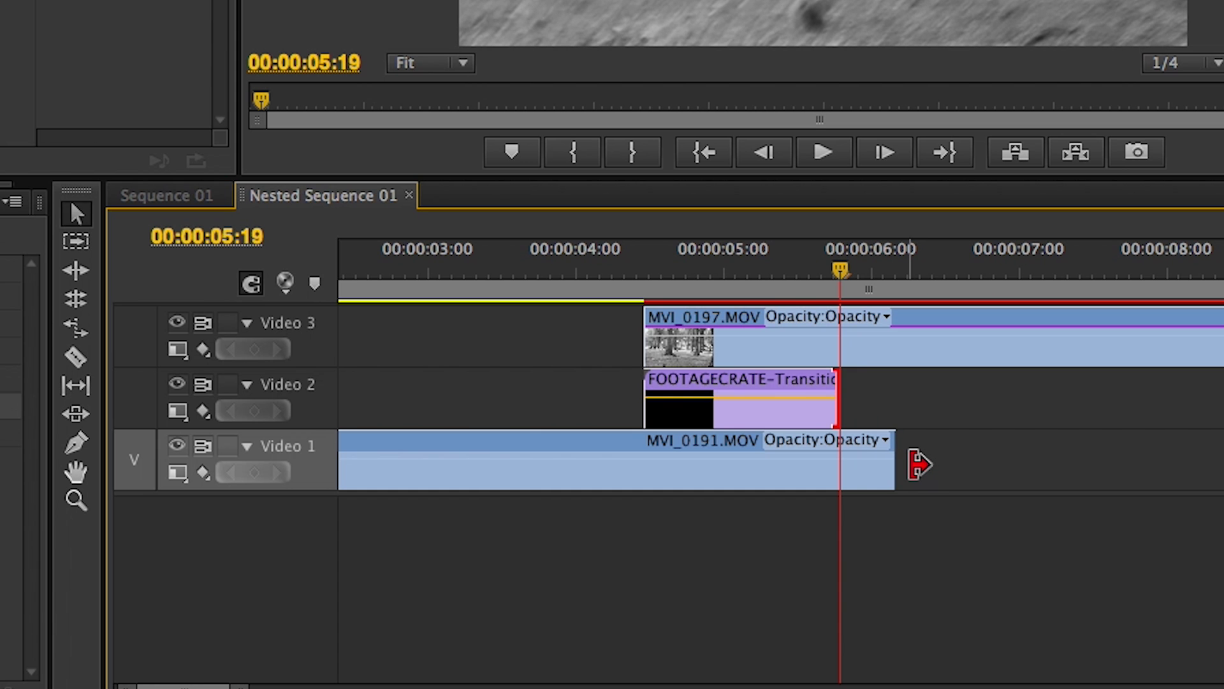
- End MVI_0191 at the playhead and move MVI_0197's remaining part down to Video 1
left_click_drag(902, 462, 840, 460)
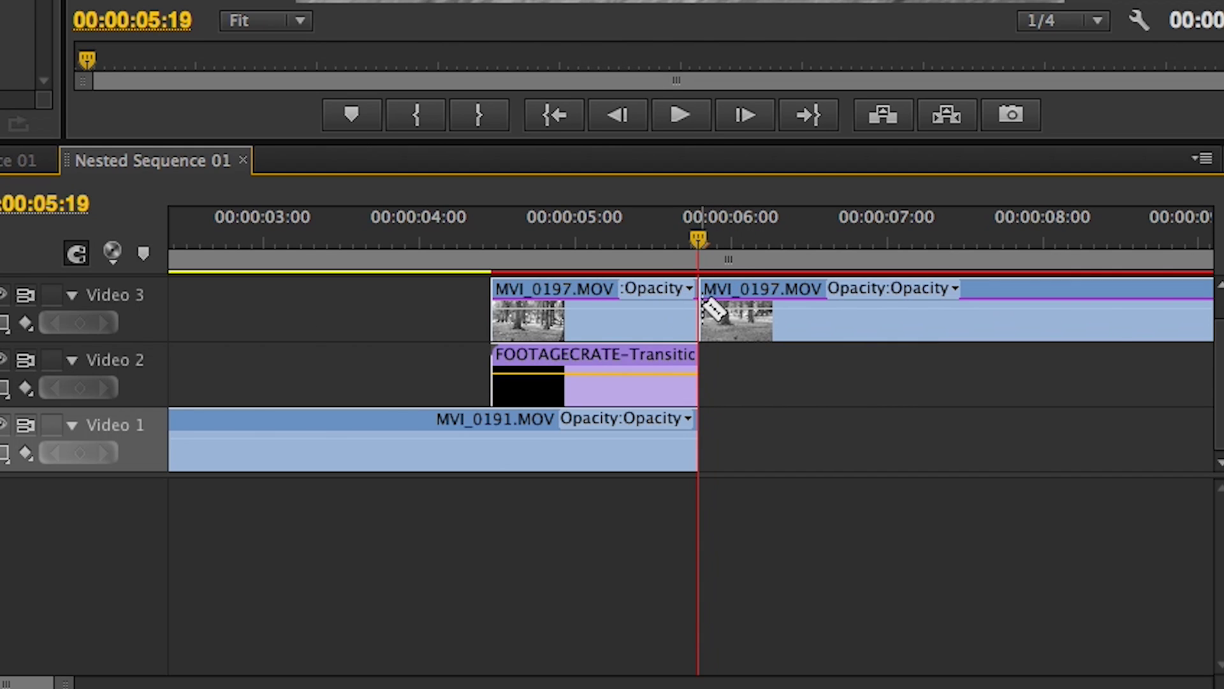
key("v")
left_click_drag(755, 291, 746, 424)
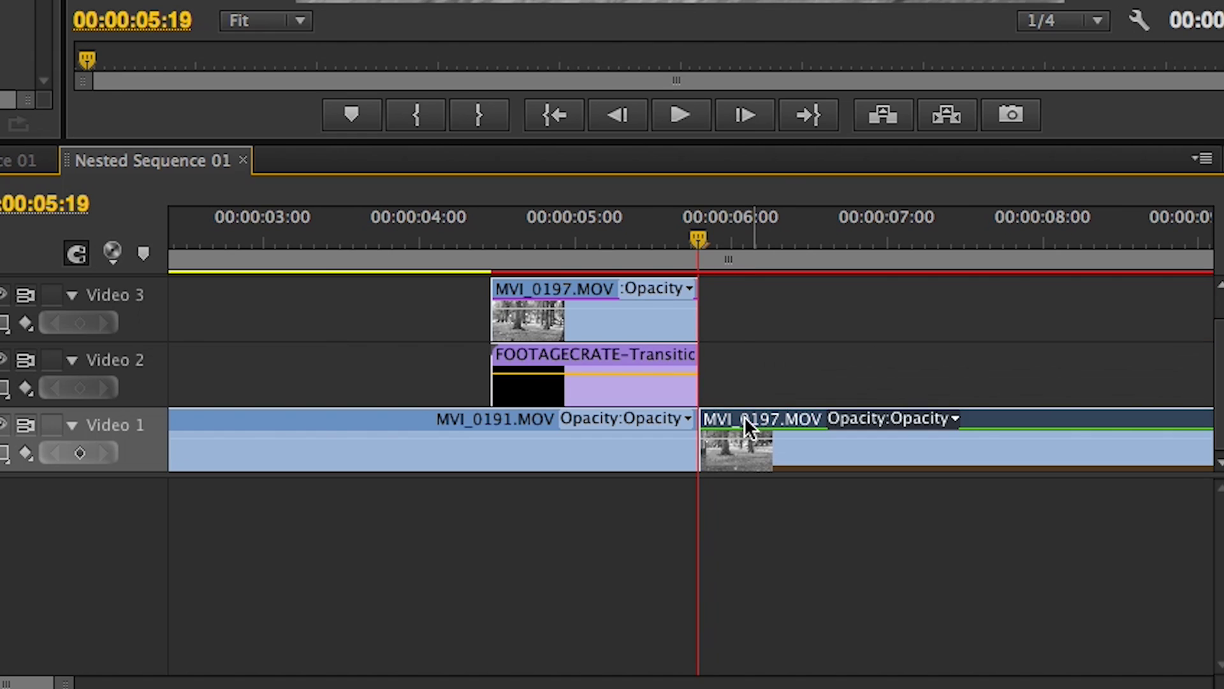
left_click_drag(518, 681, 522, 681)
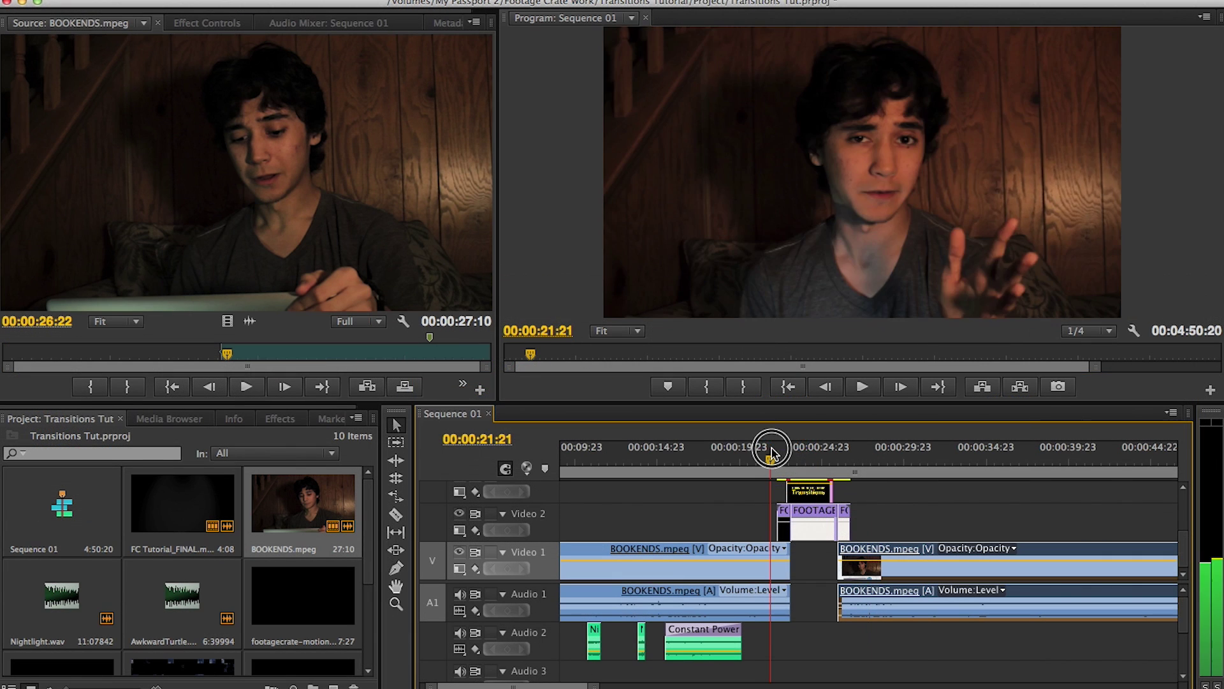
mouse_move(779, 447)
left_mouse_down()
mouse_move(800, 453)
mouse_move(771, 454)
left_mouse_up()
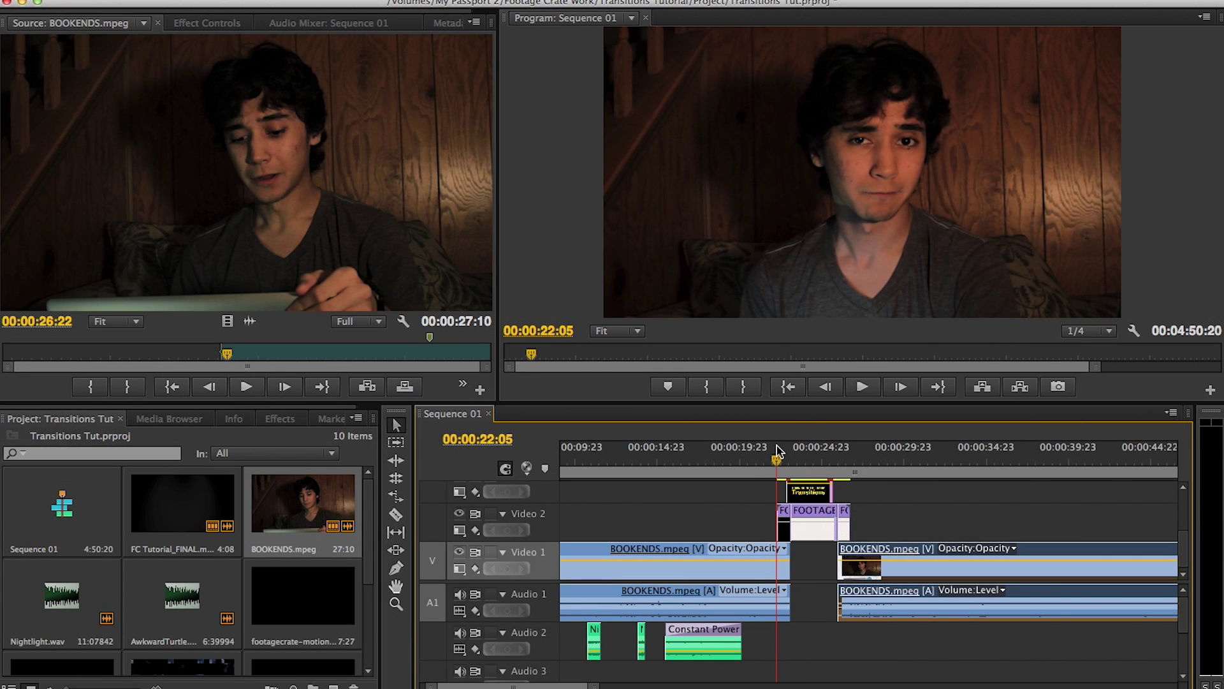
key("space")
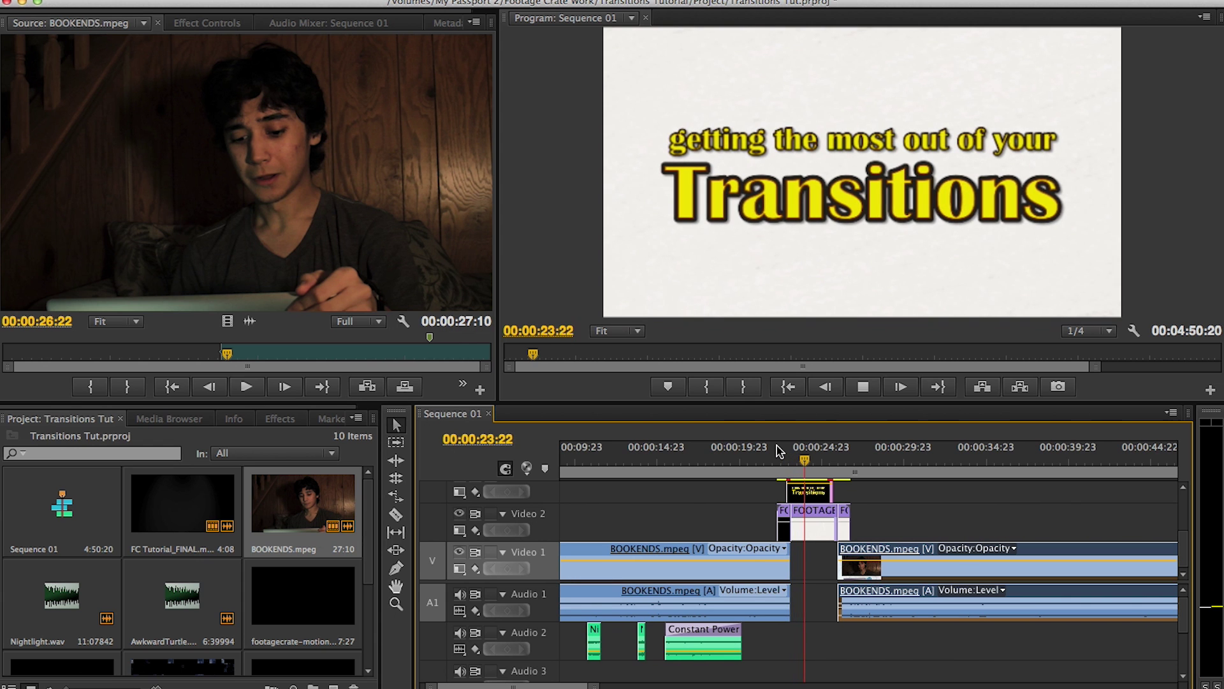